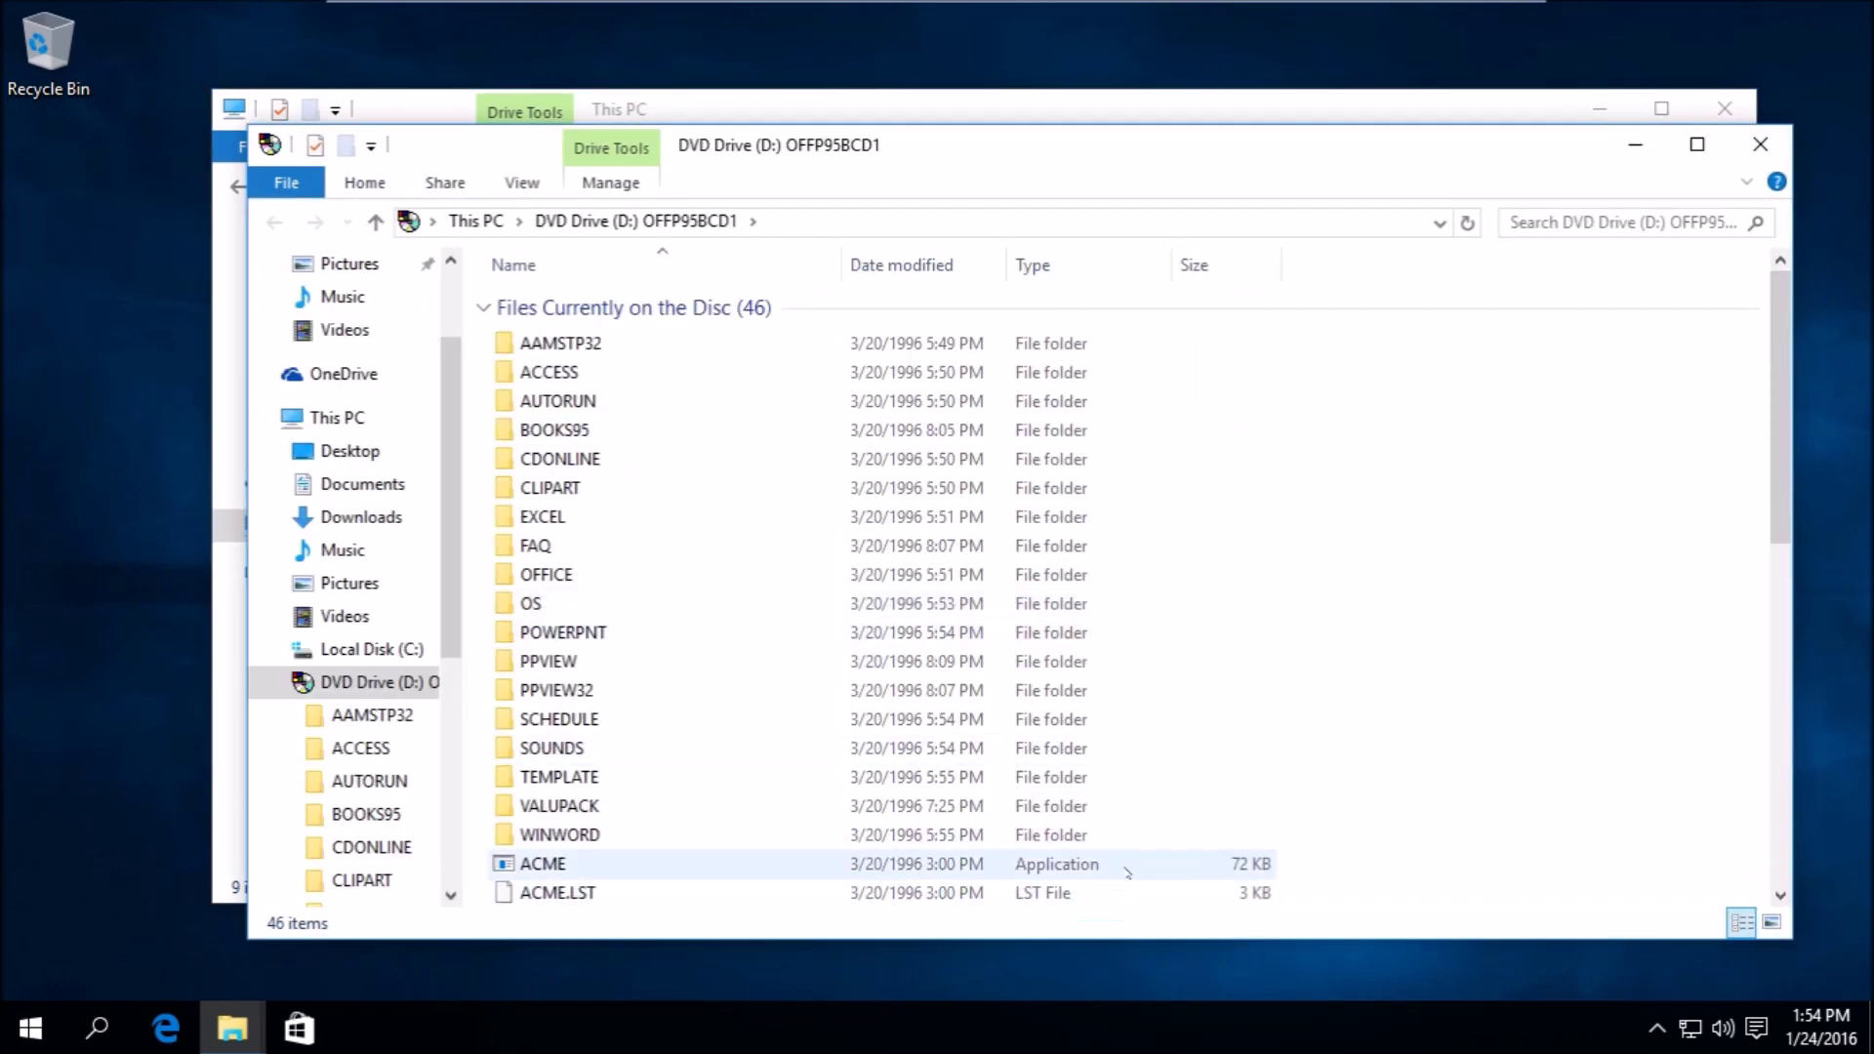
click(597, 870)
right_click(591, 863)
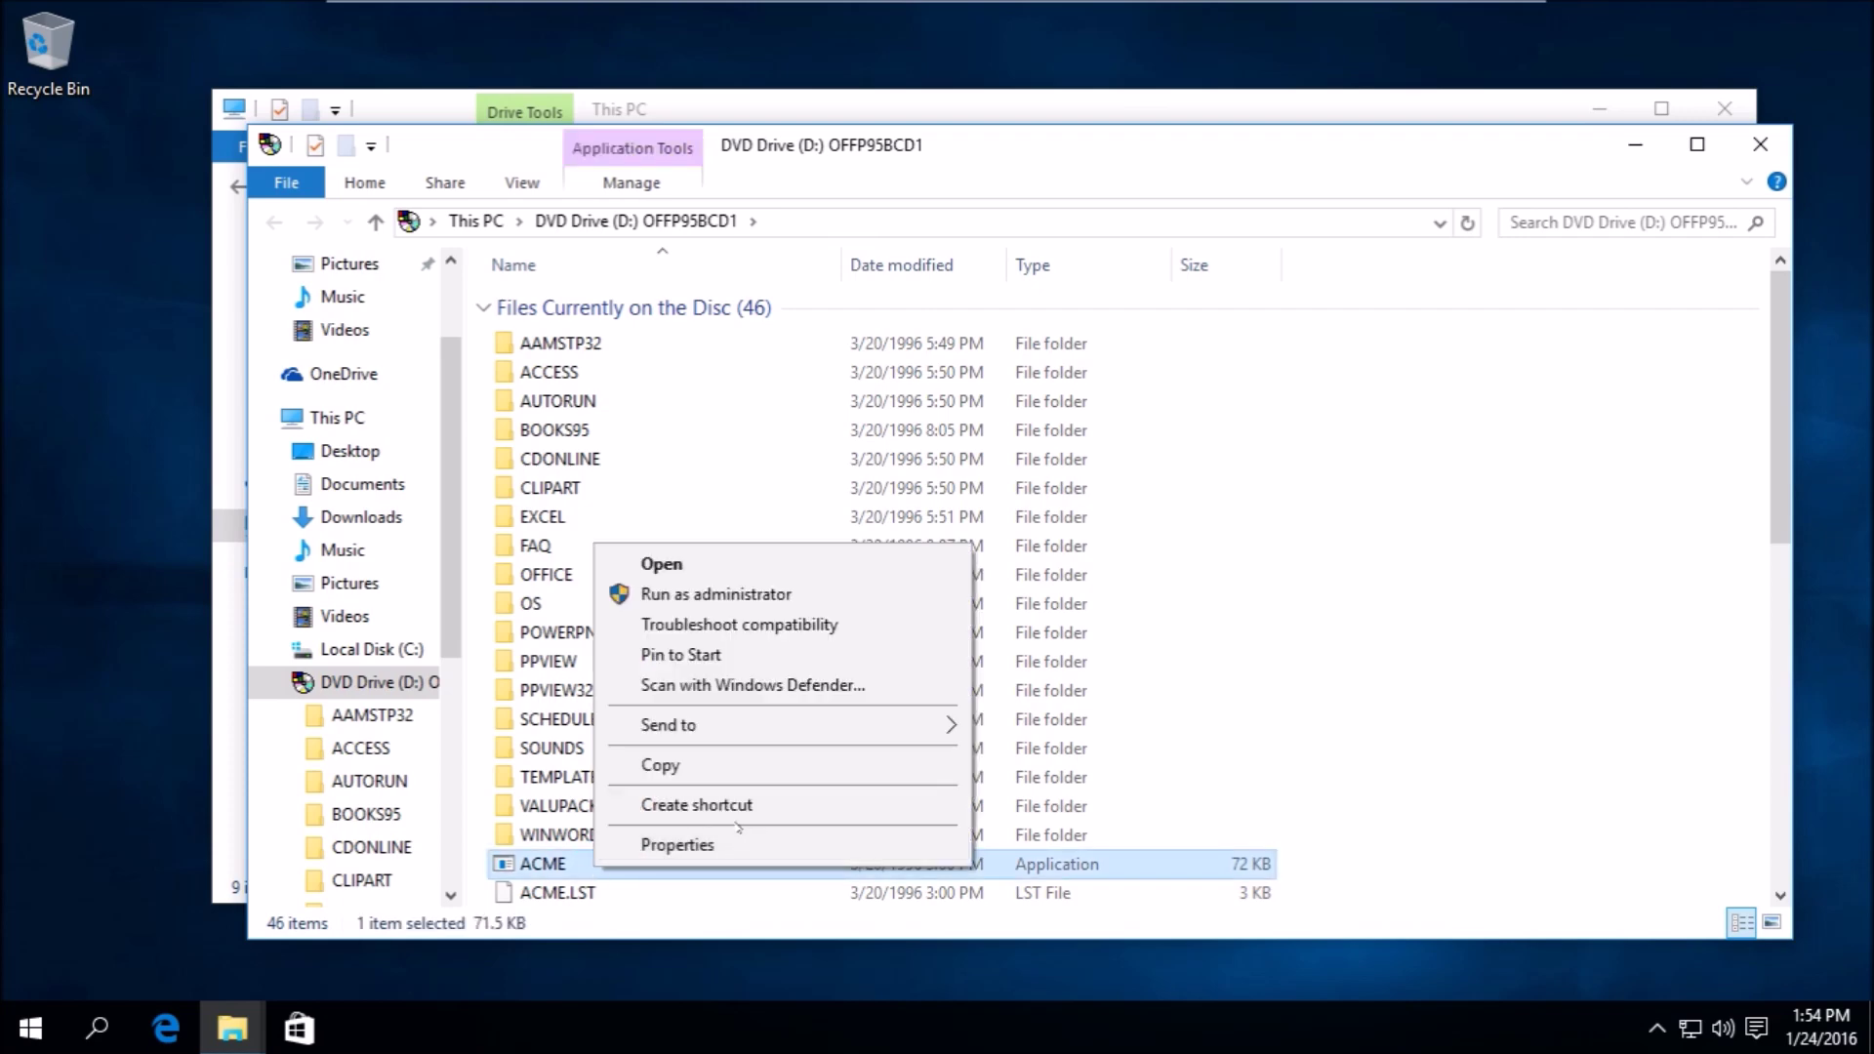
click(1800, 323)
- Set the SETUP application on the Office disc to run in compatibility mode for Windows 95
drag(1786, 396, 1728, 810)
click(1018, 771)
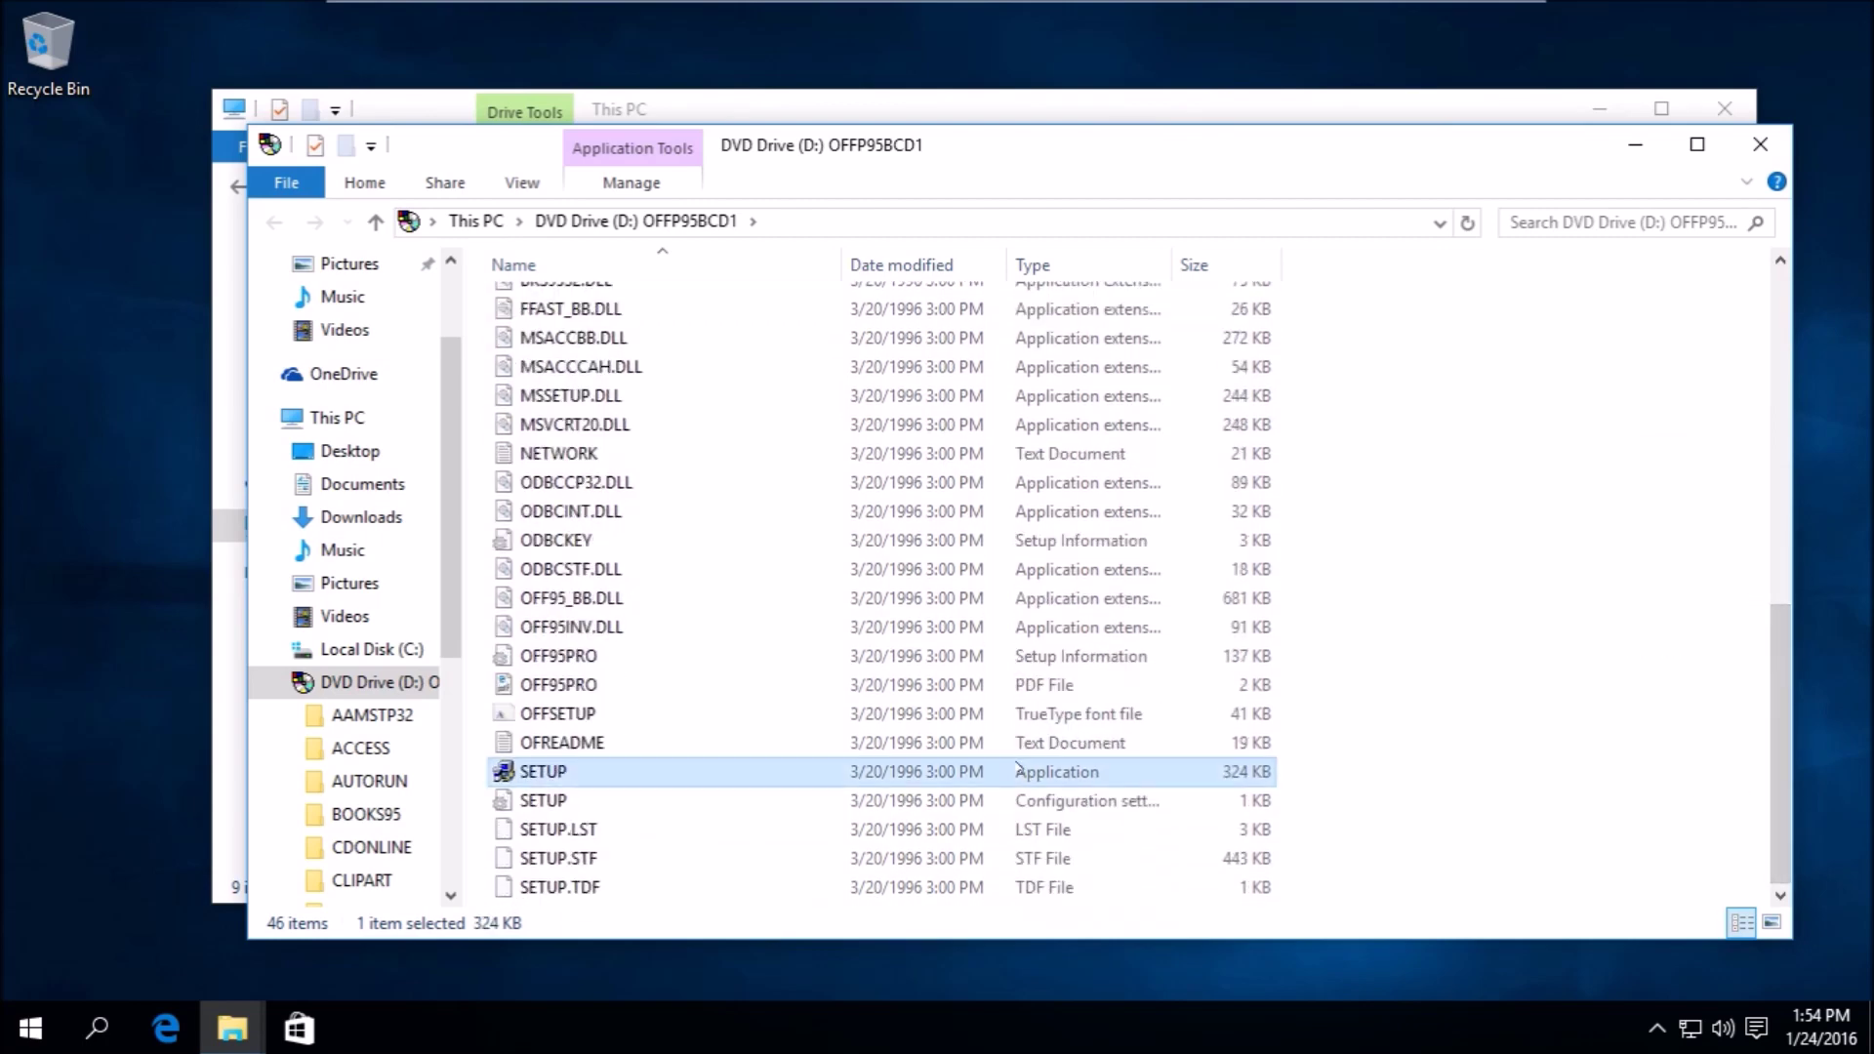
right_click(1018, 769)
click(1093, 740)
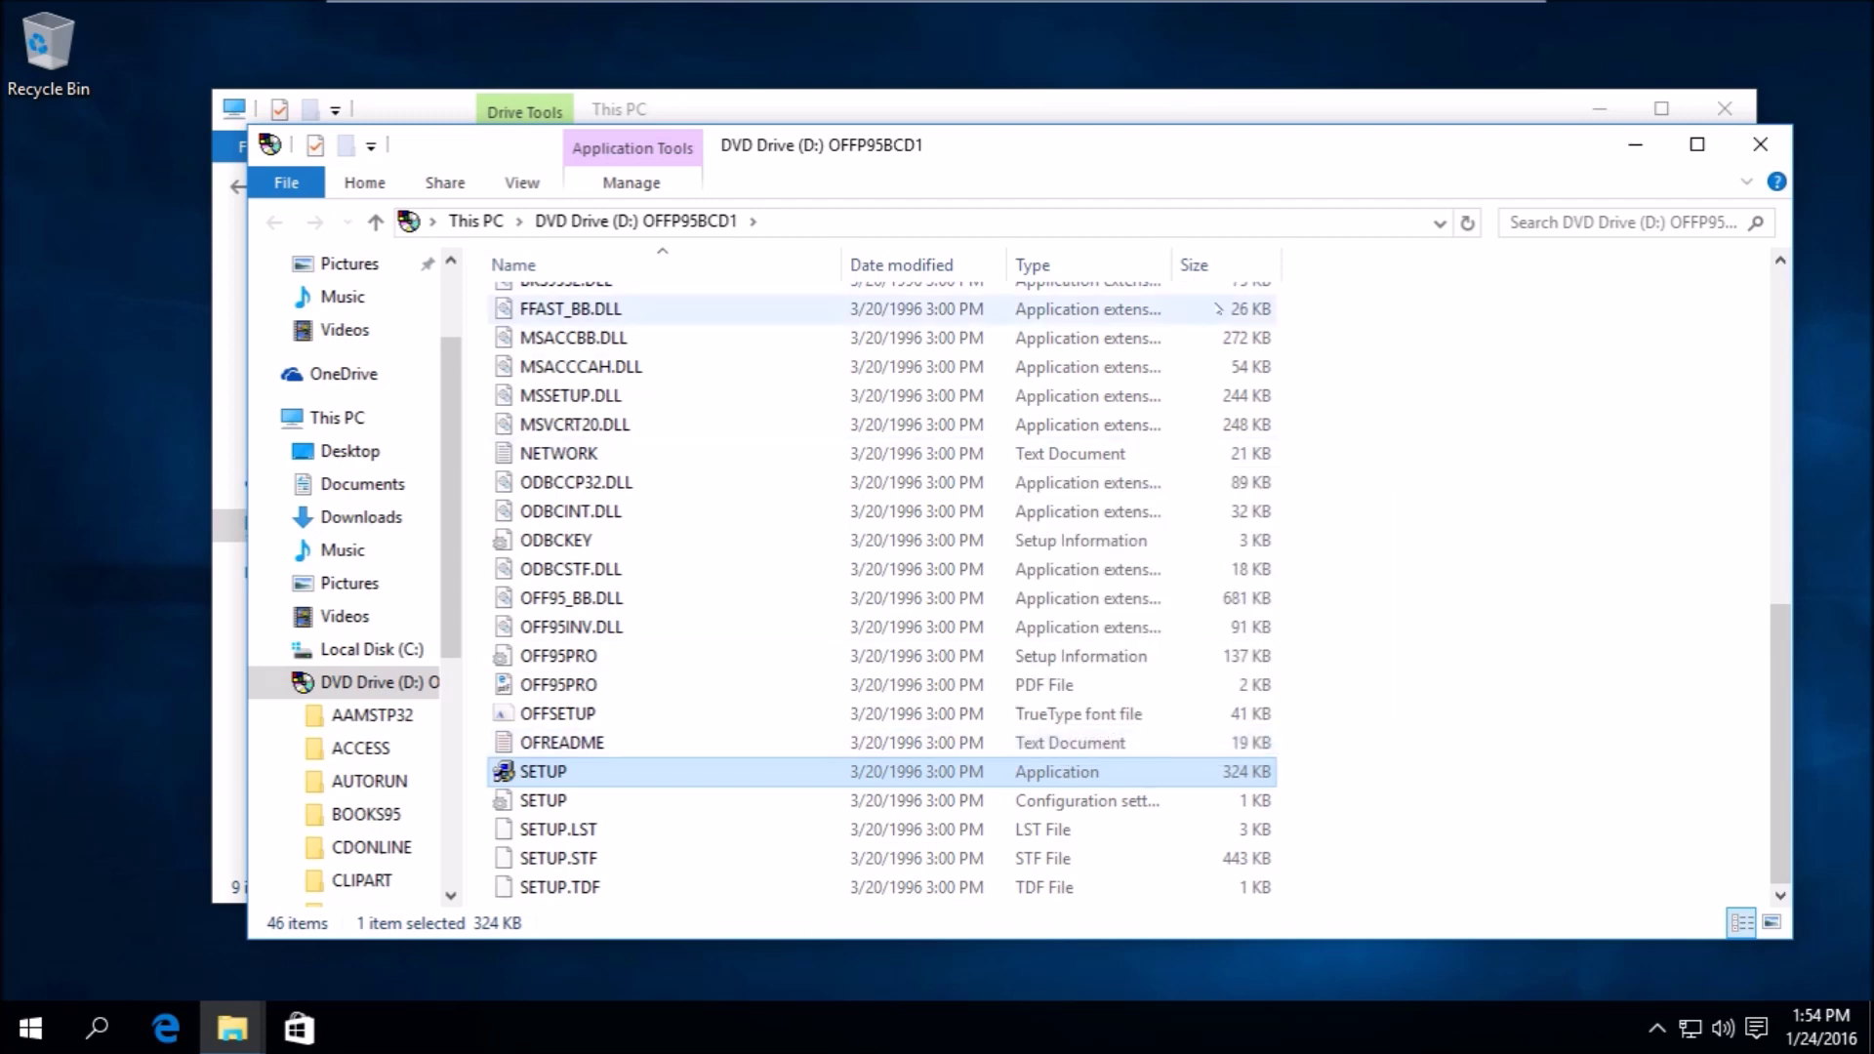
click(1186, 350)
click(1184, 543)
click(1187, 572)
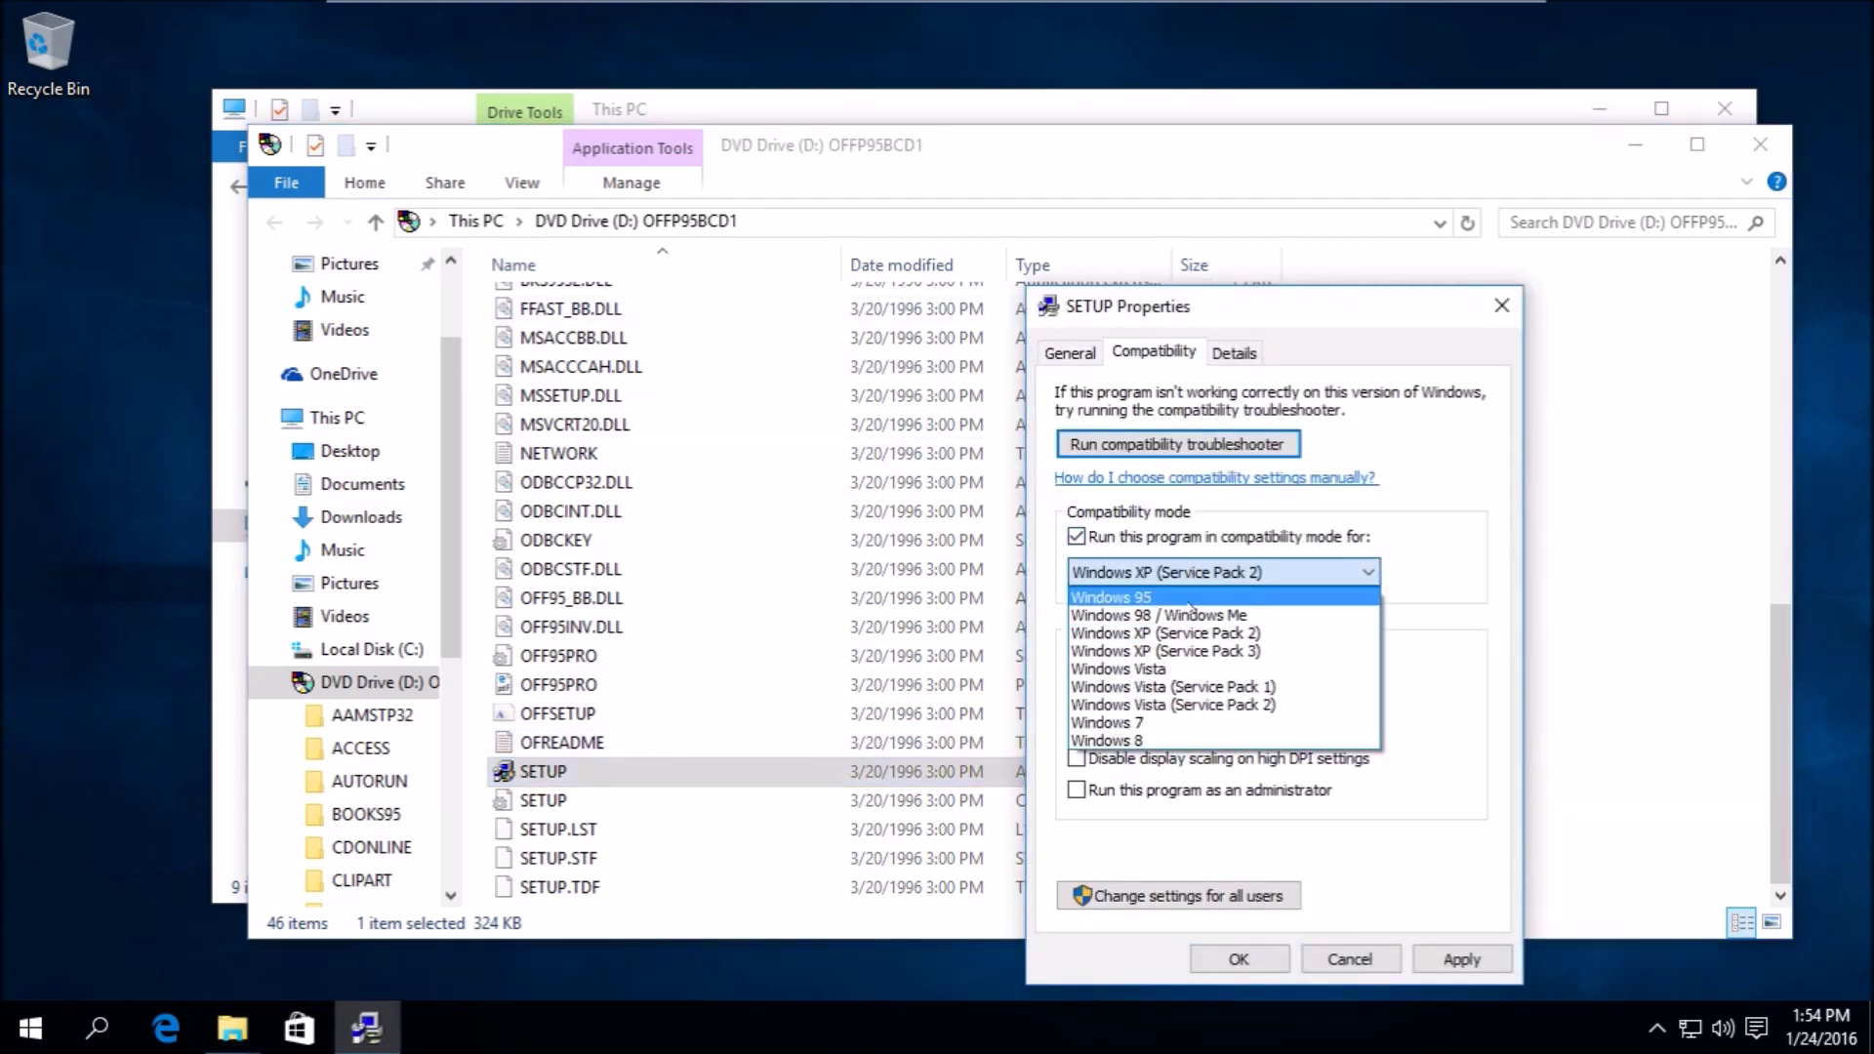
click(1189, 599)
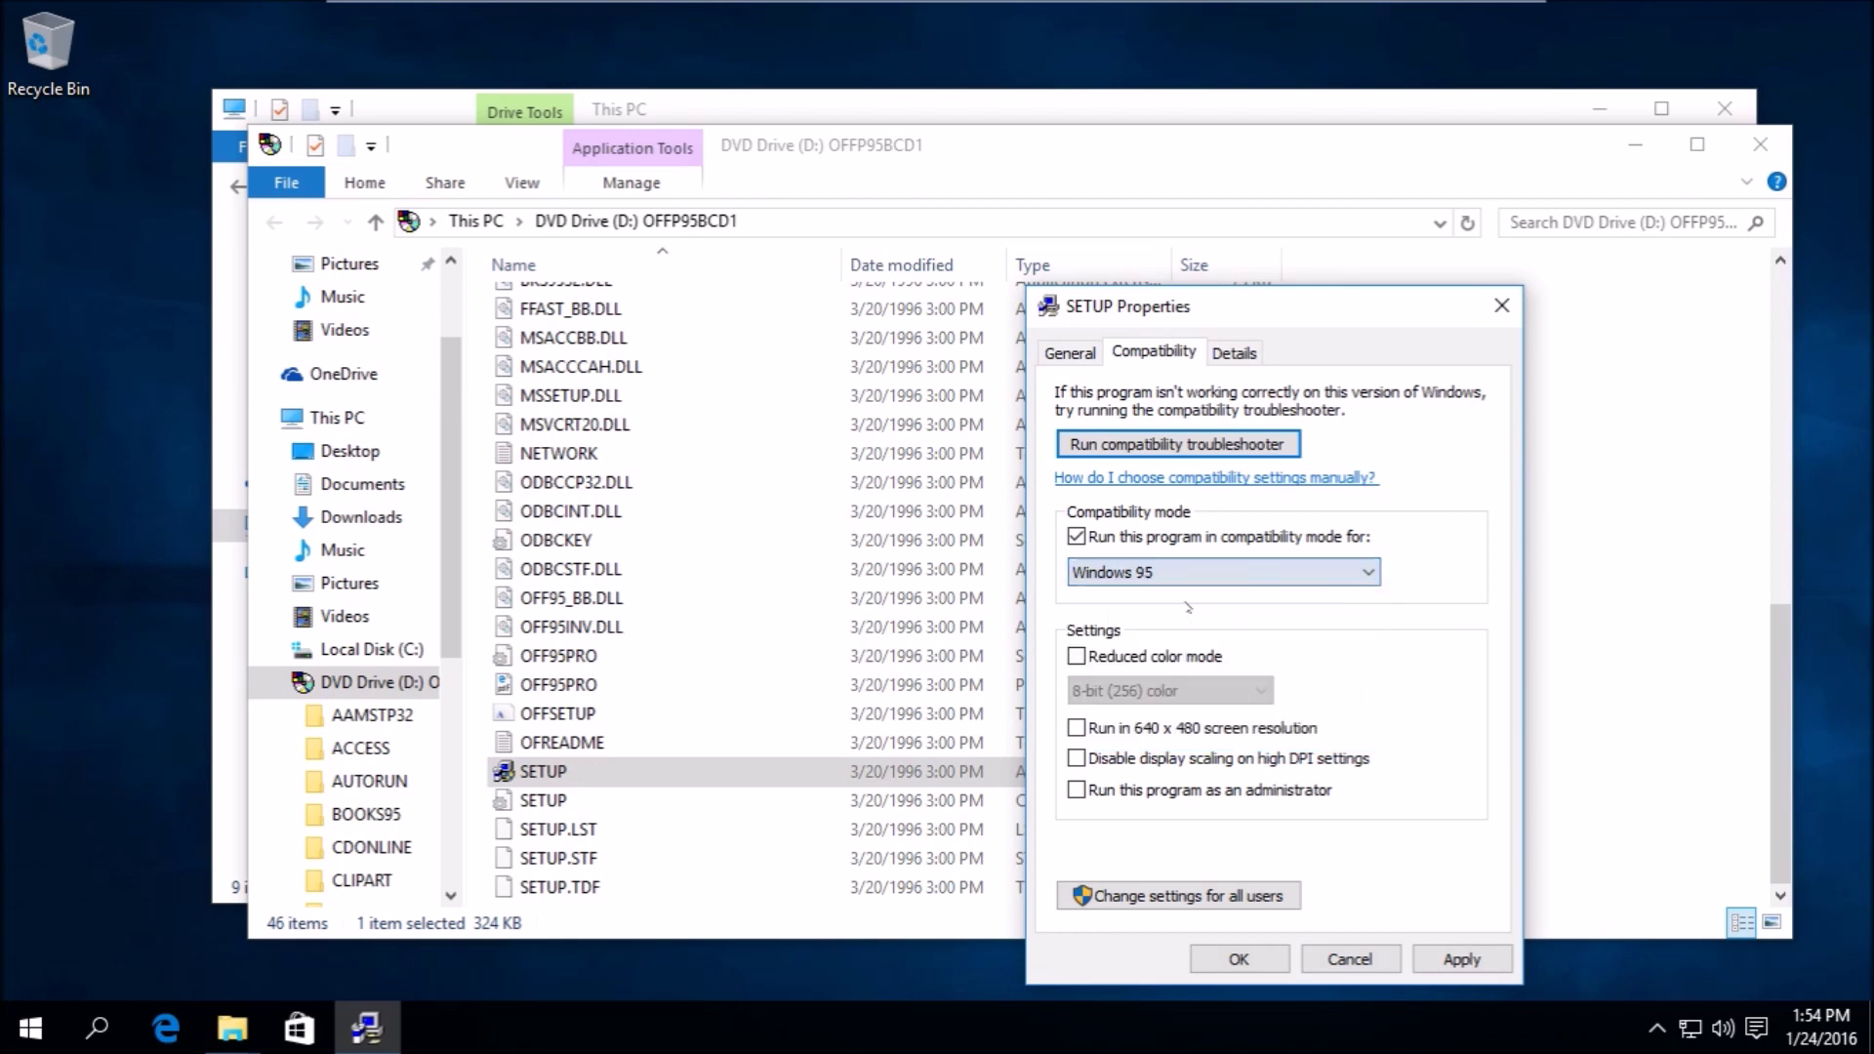
click(1256, 971)
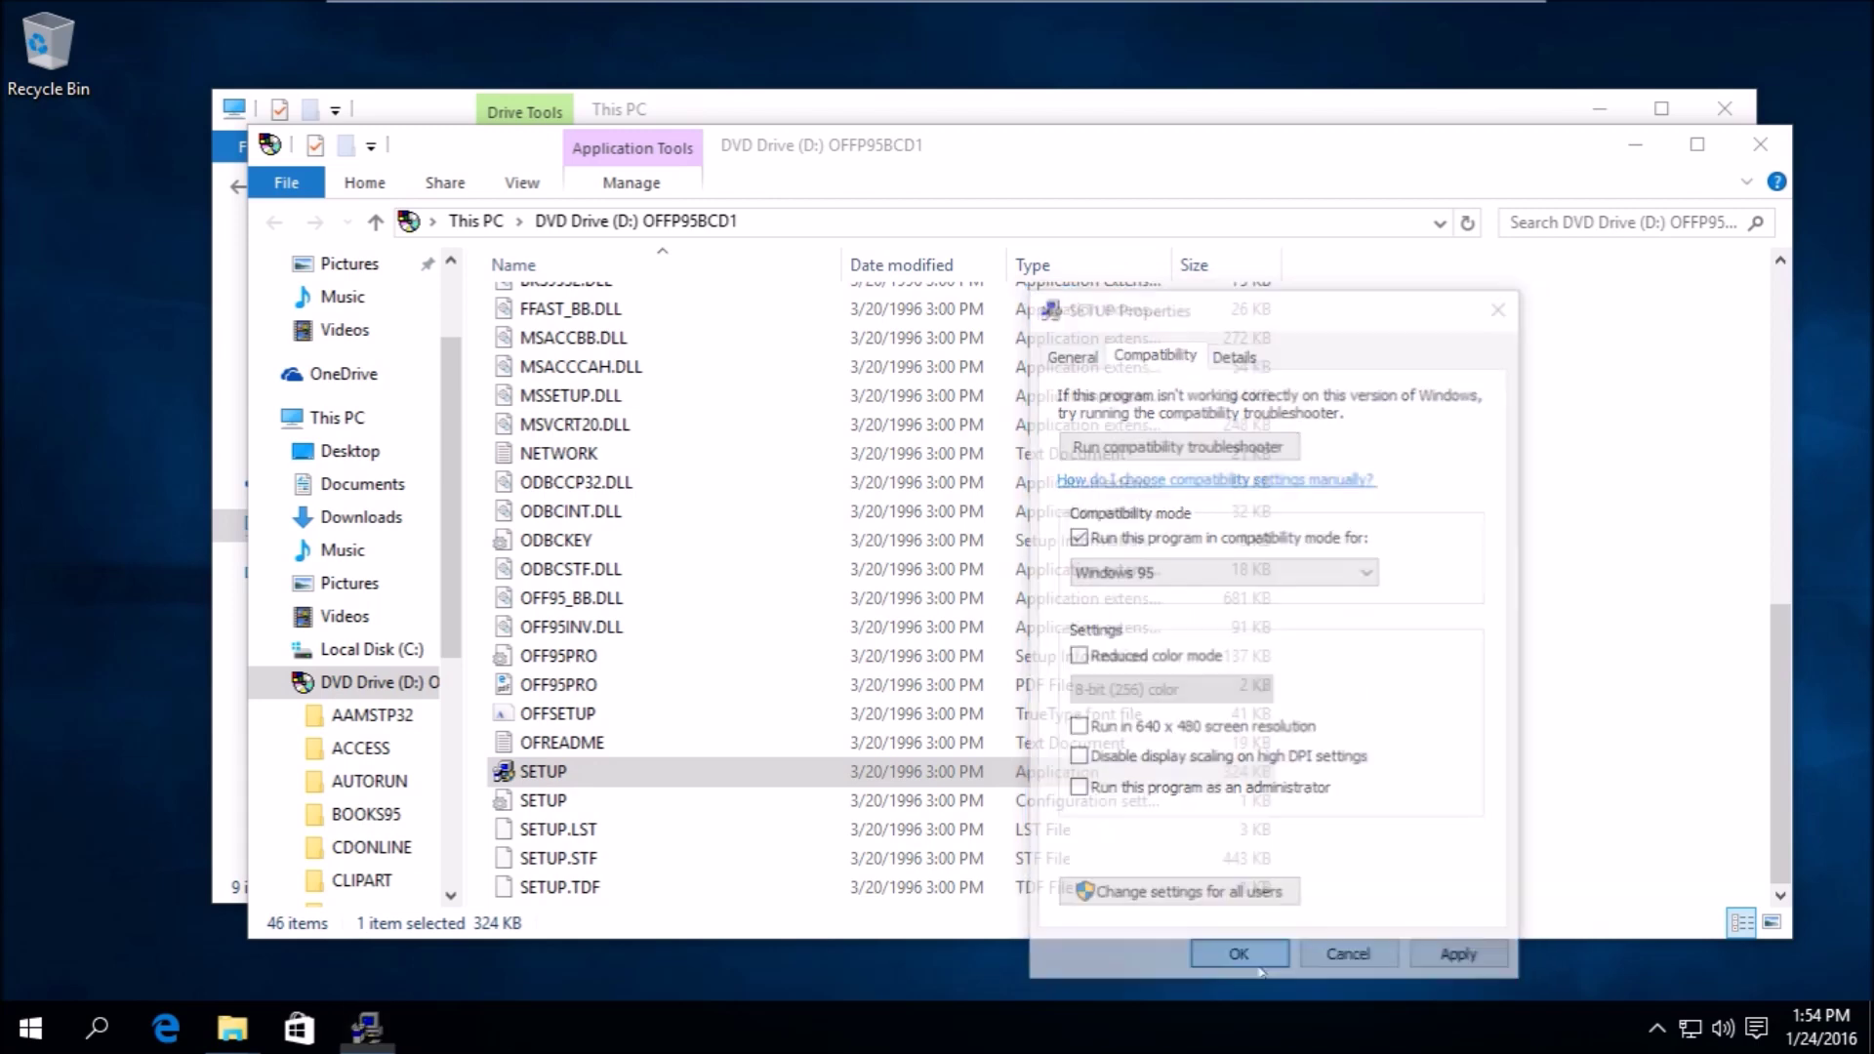
- Launch the SETUP application, allow it to run, and continue past the welcome notice
double_click(1029, 773)
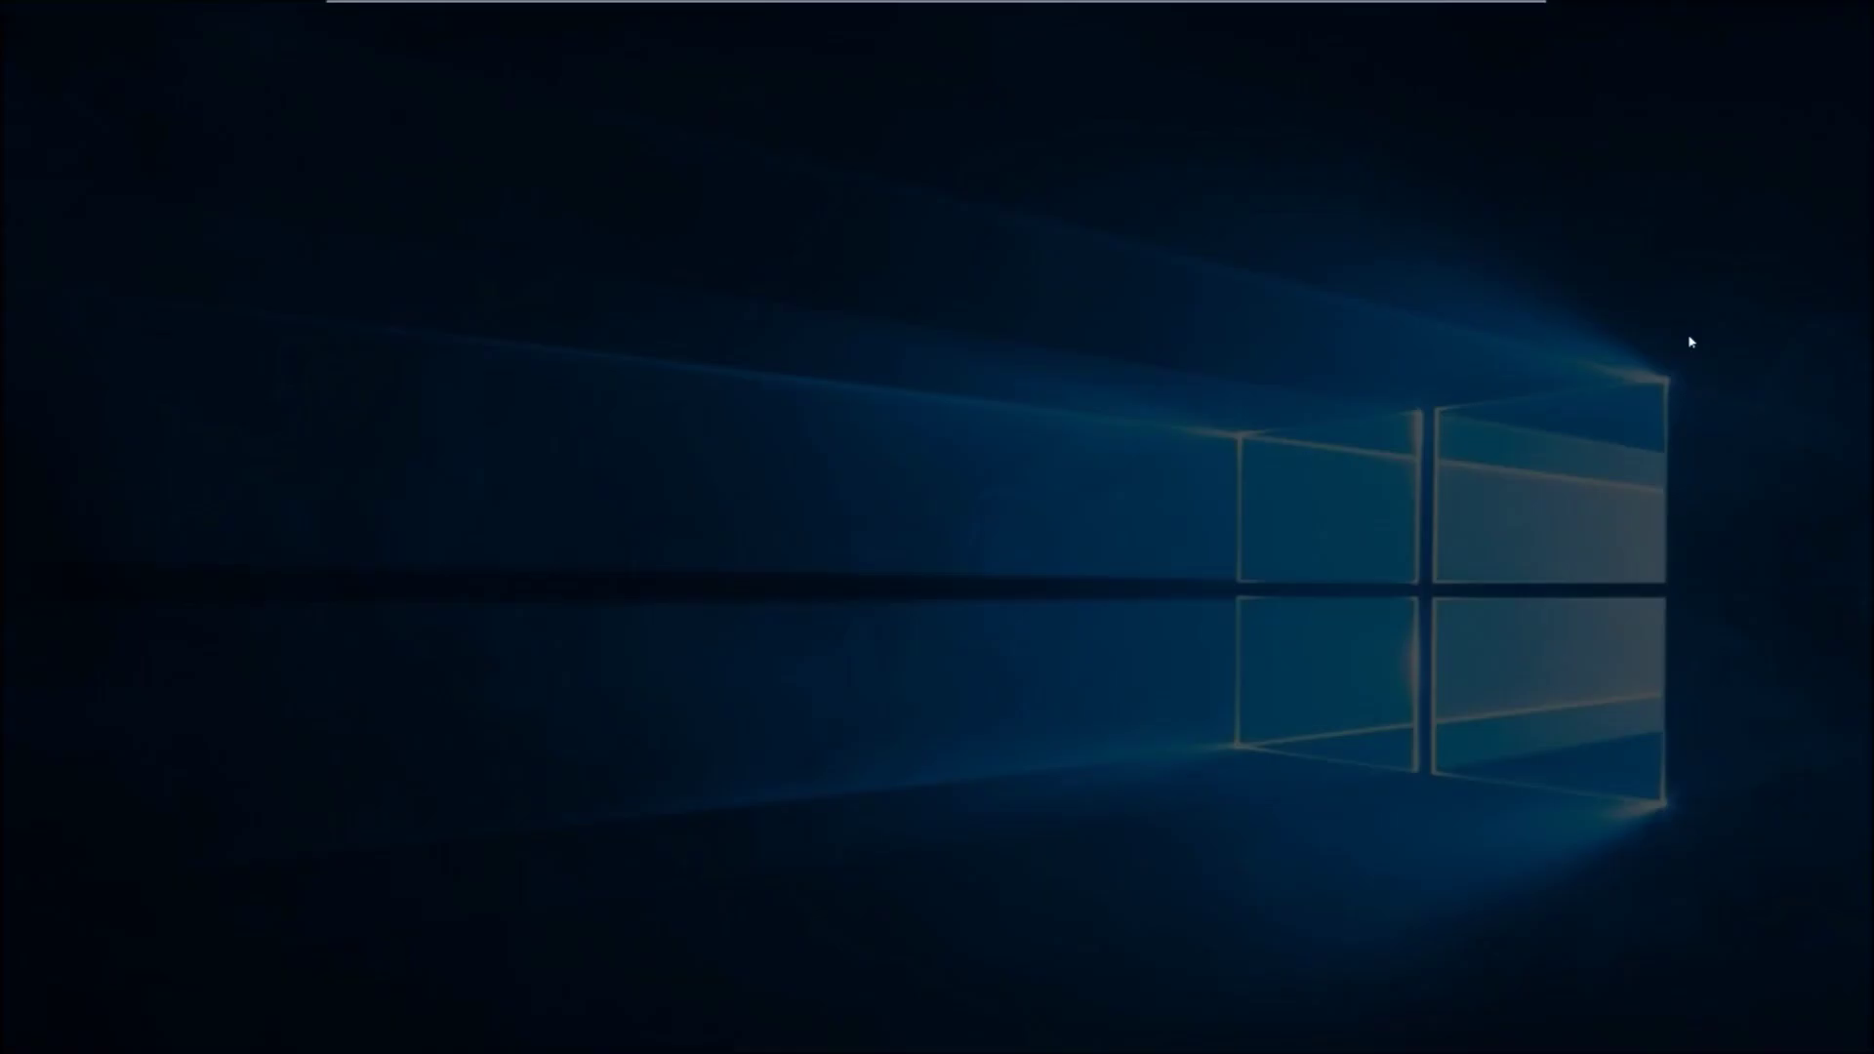
click(1023, 568)
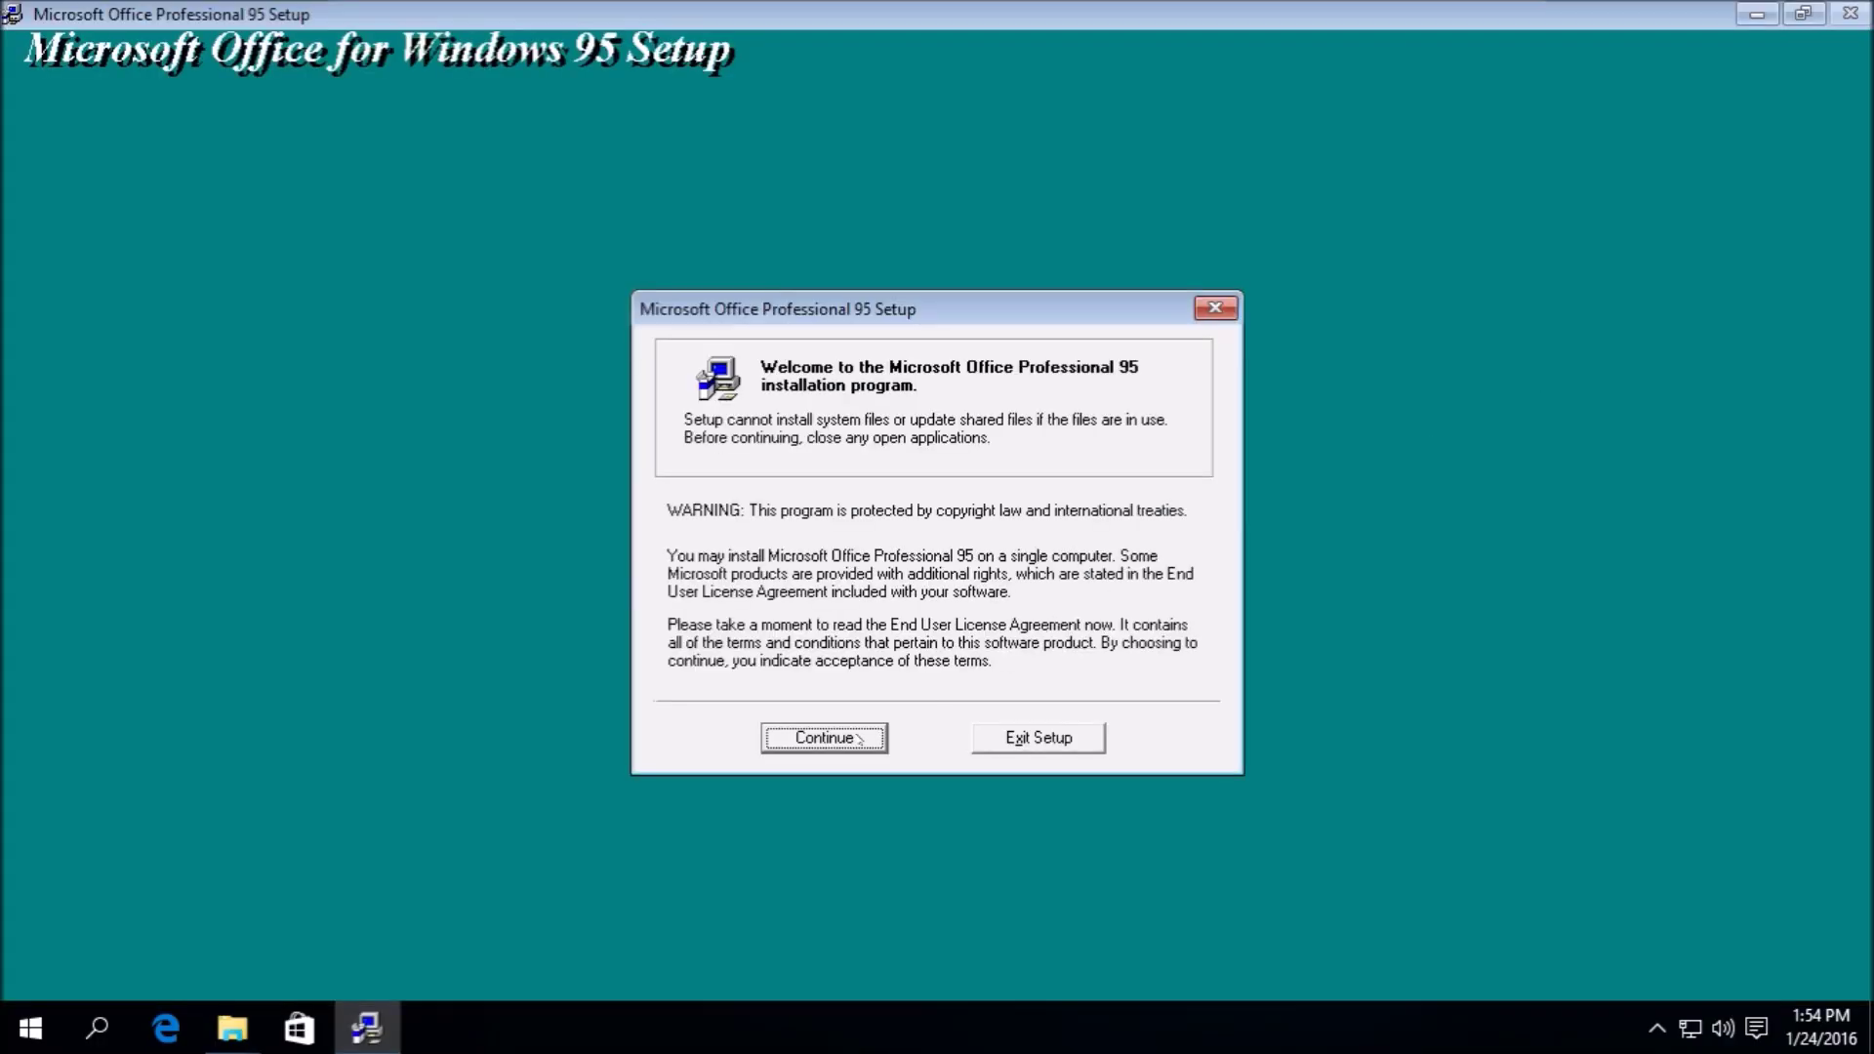
click(858, 739)
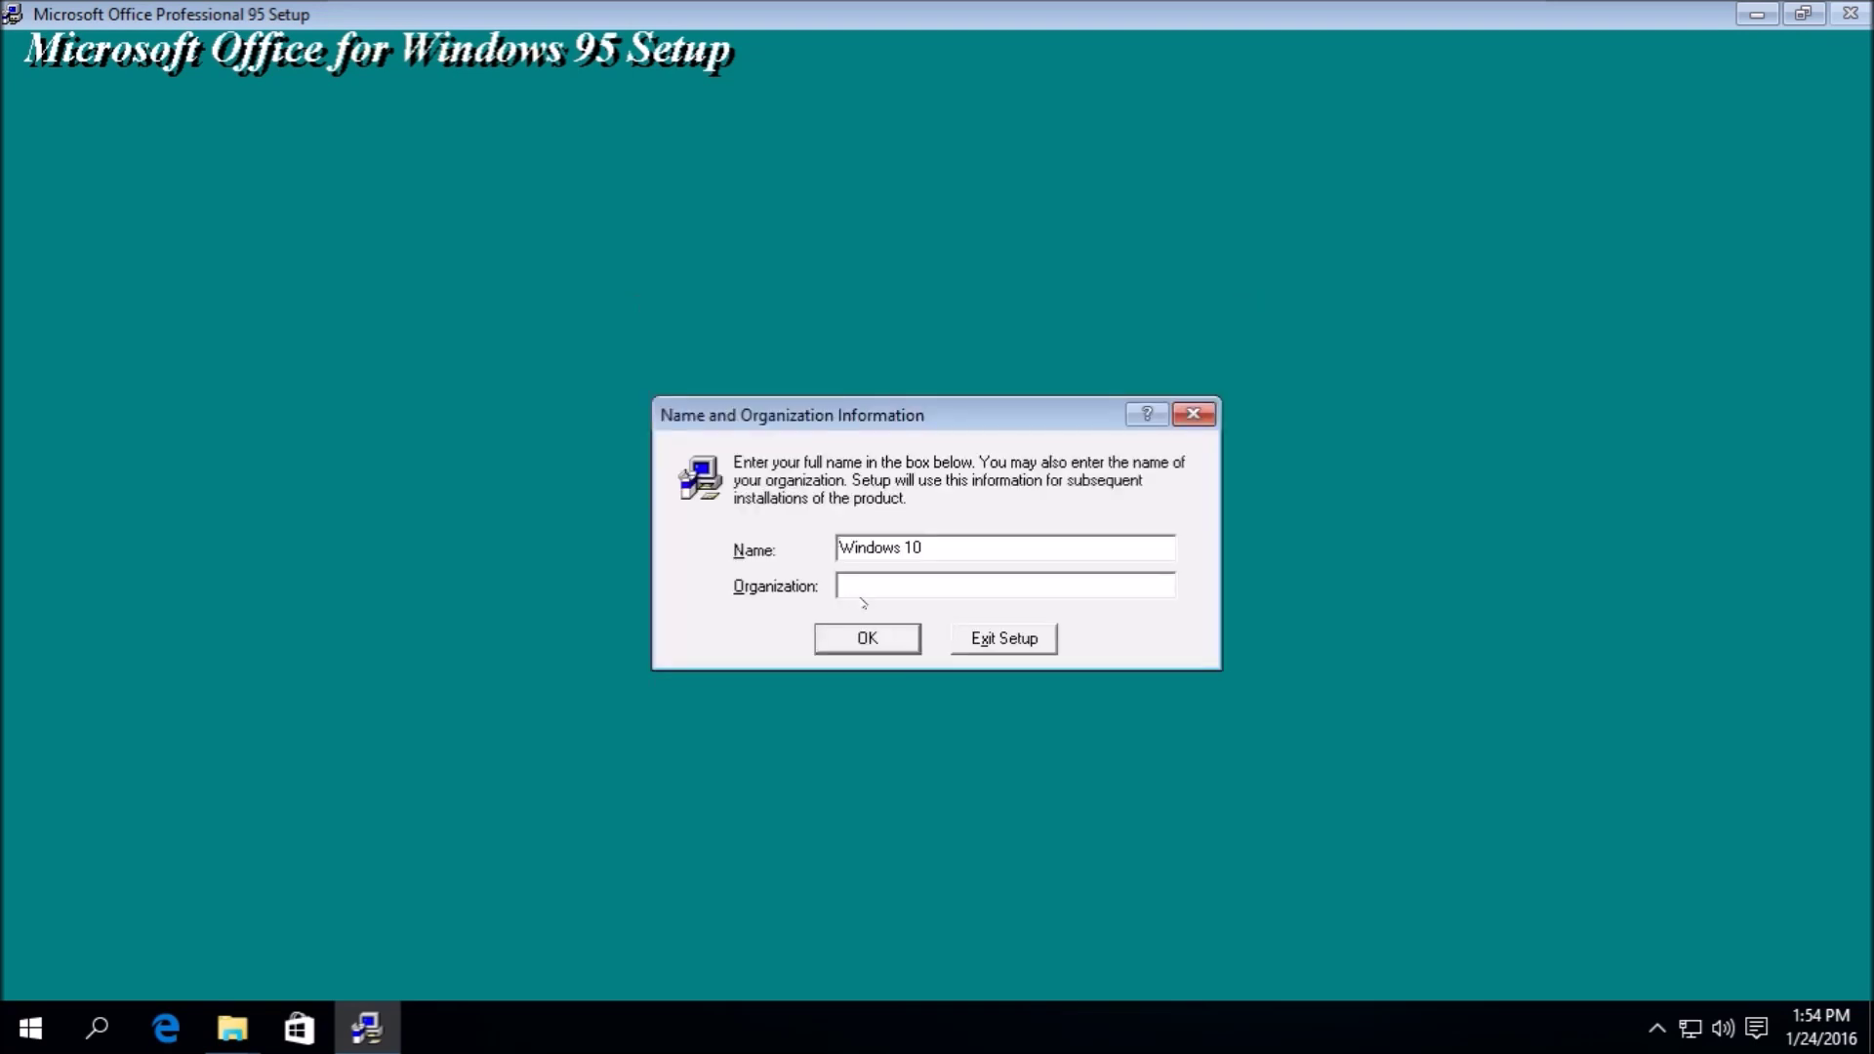
- Confirm the default name with no organization, submit the CD key, and acknowledge the product ID
click(861, 638)
click(859, 642)
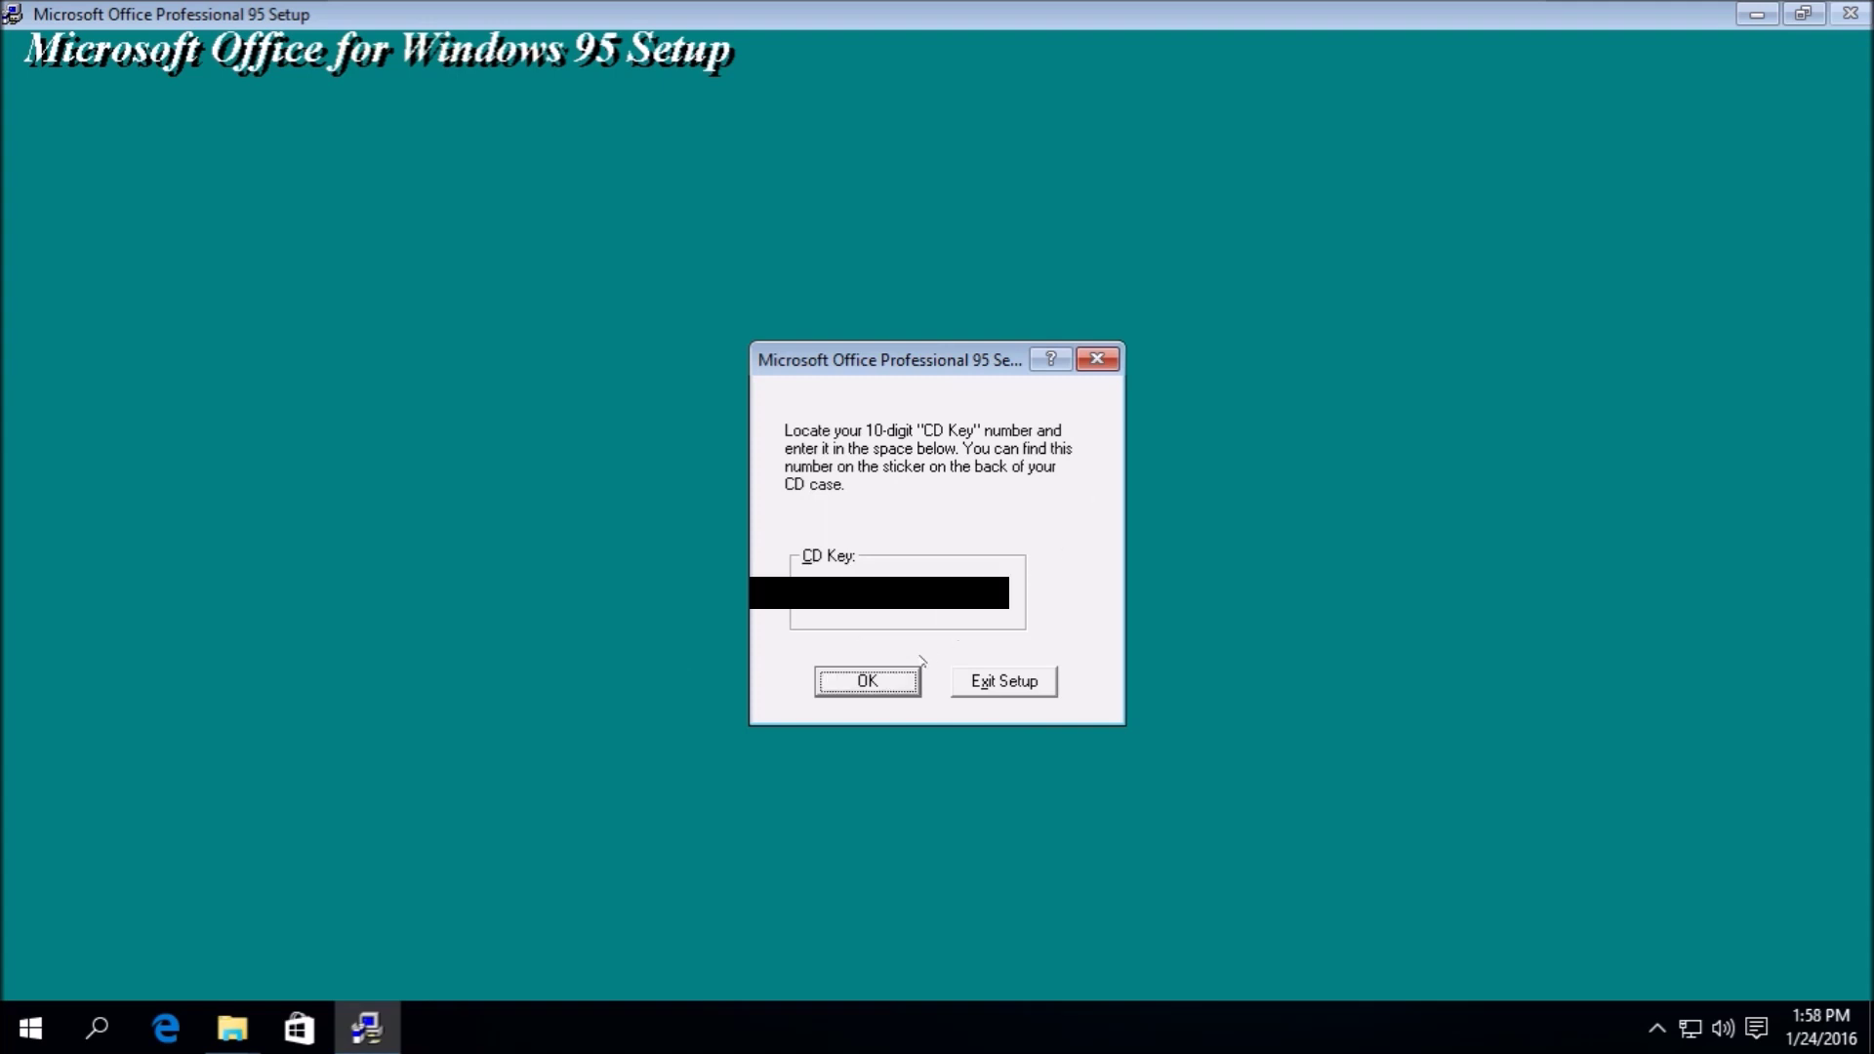
click(904, 678)
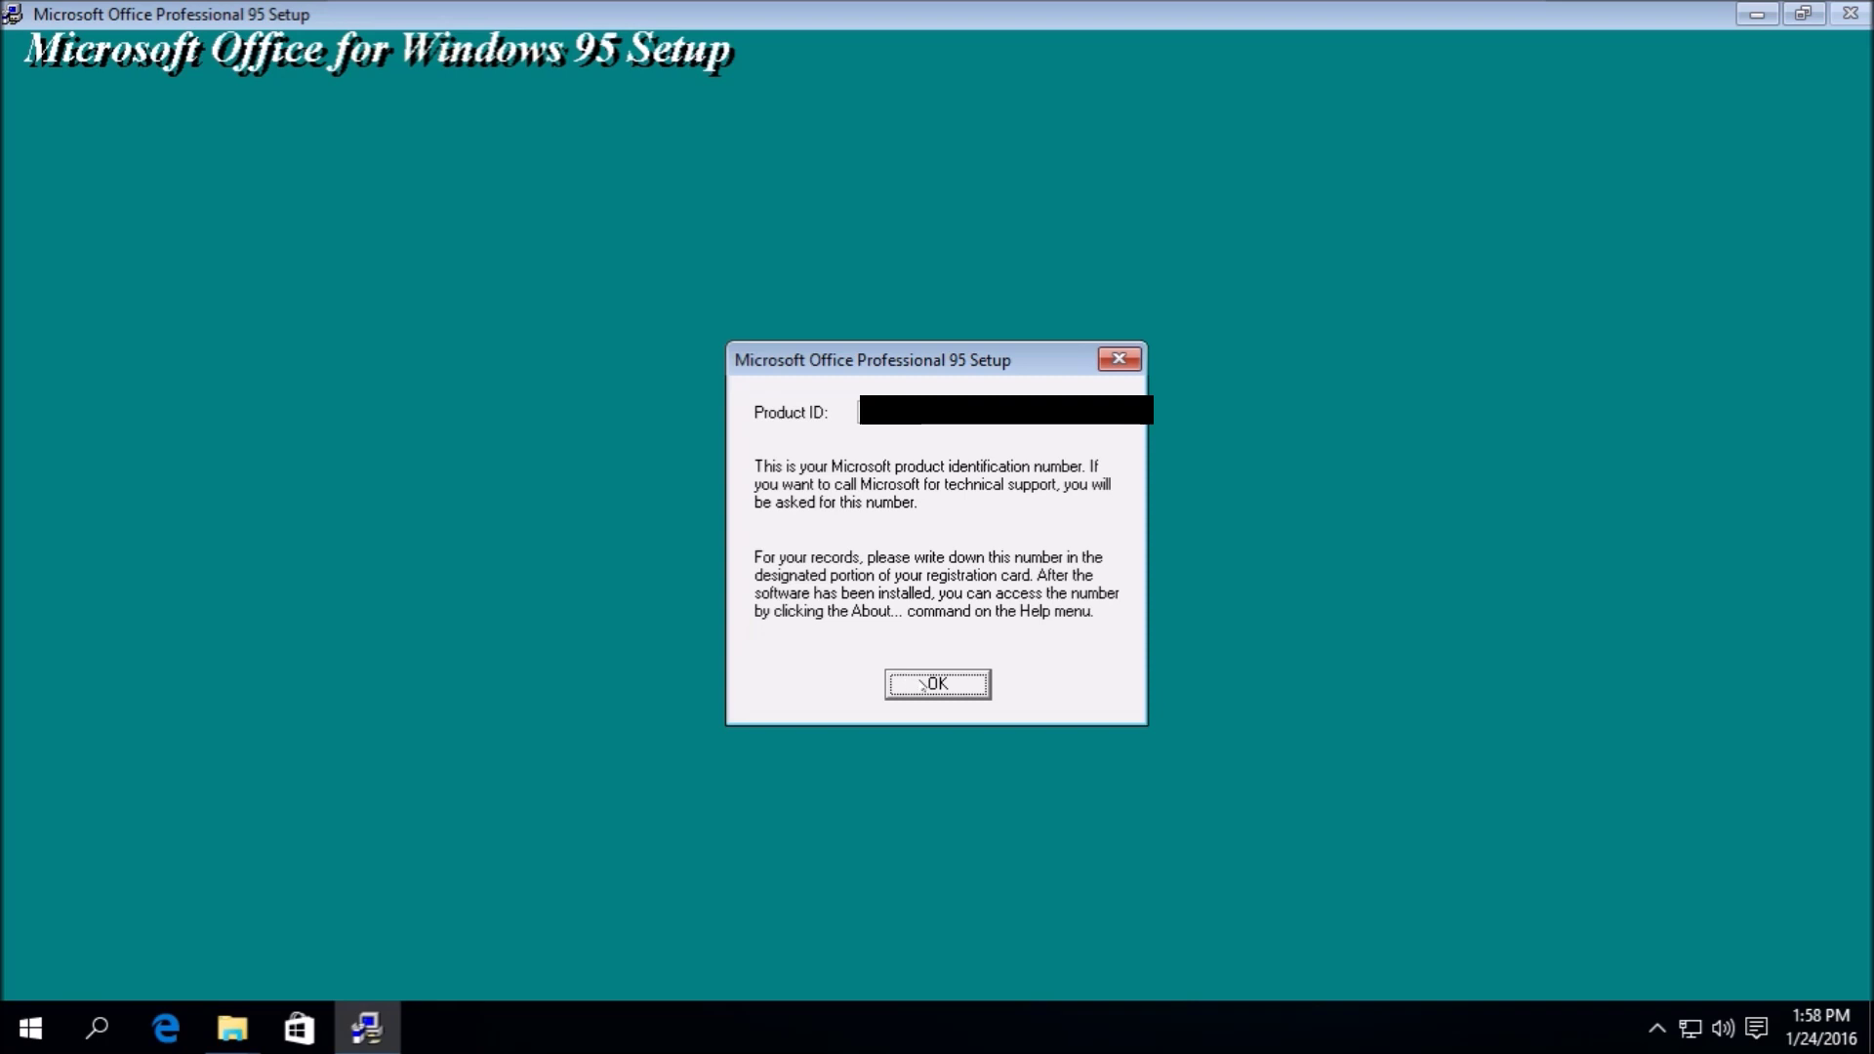
click(922, 686)
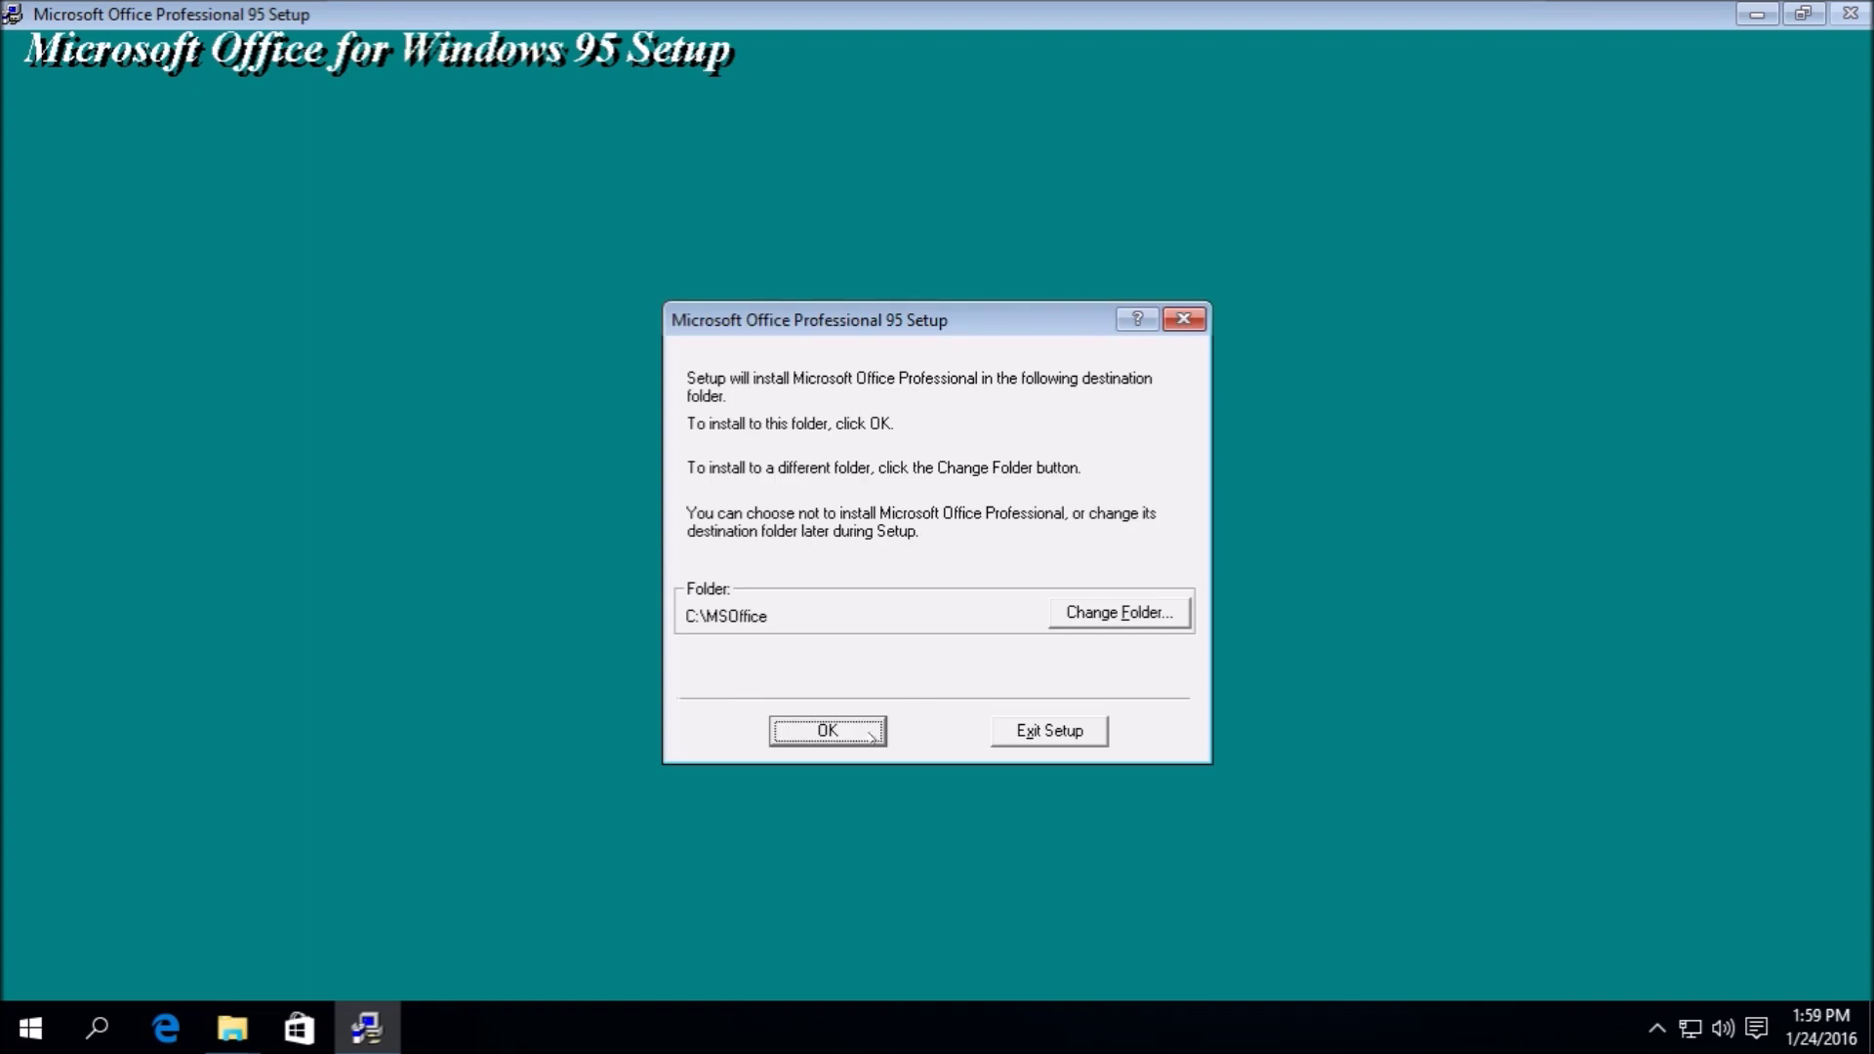
- Start a Typical installation in C:\MSOffice, including Microsoft Data Map
click(871, 734)
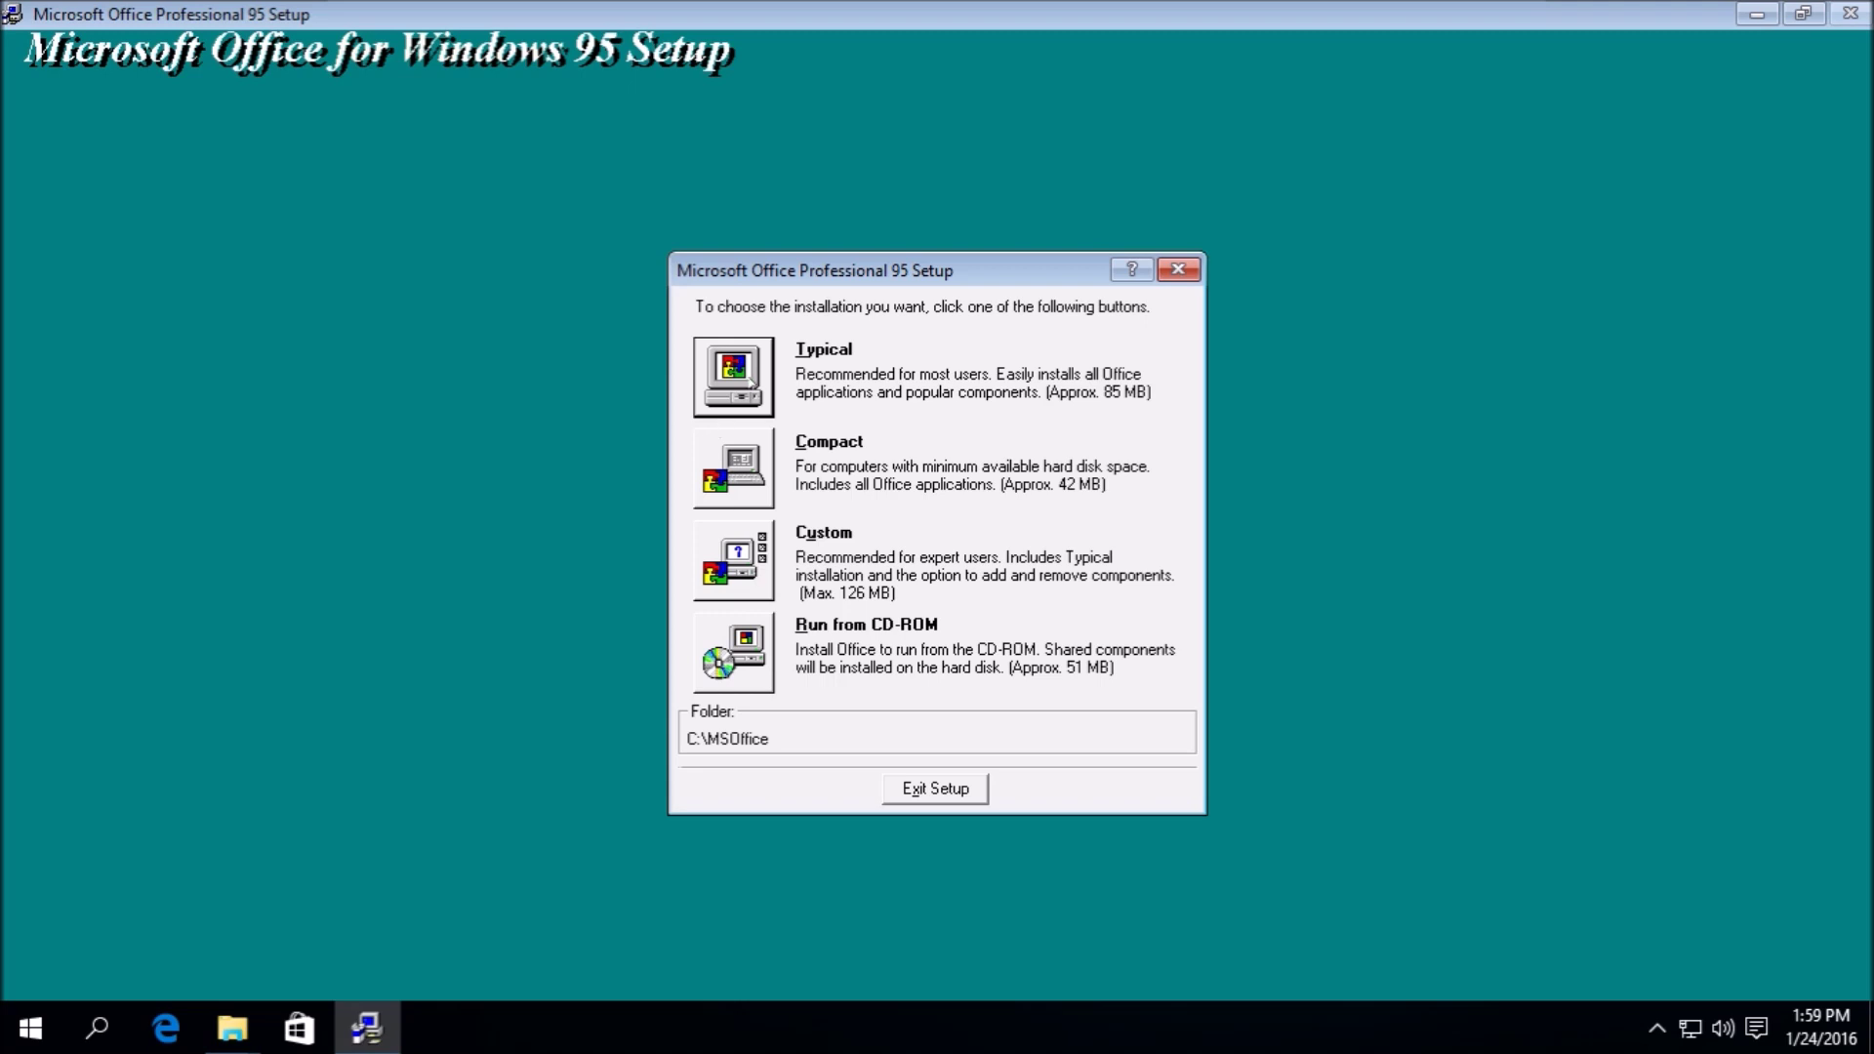
click(749, 381)
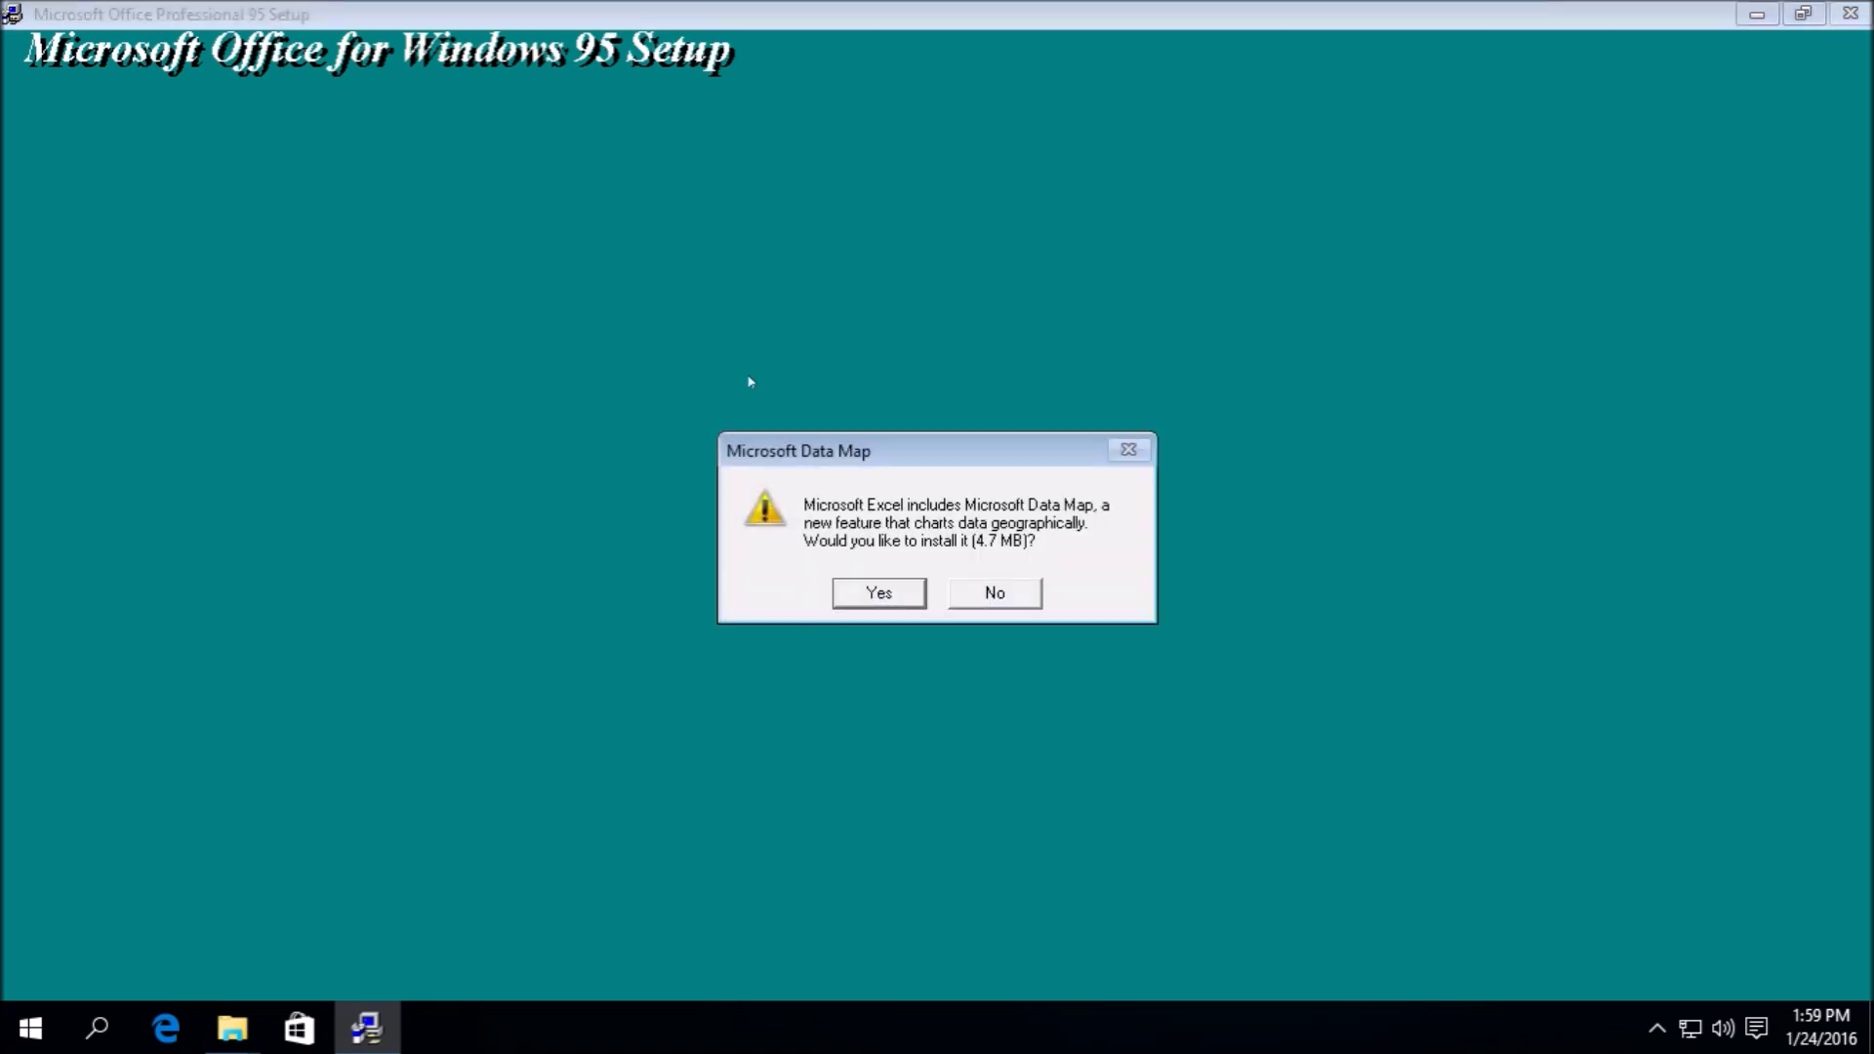
click(845, 586)
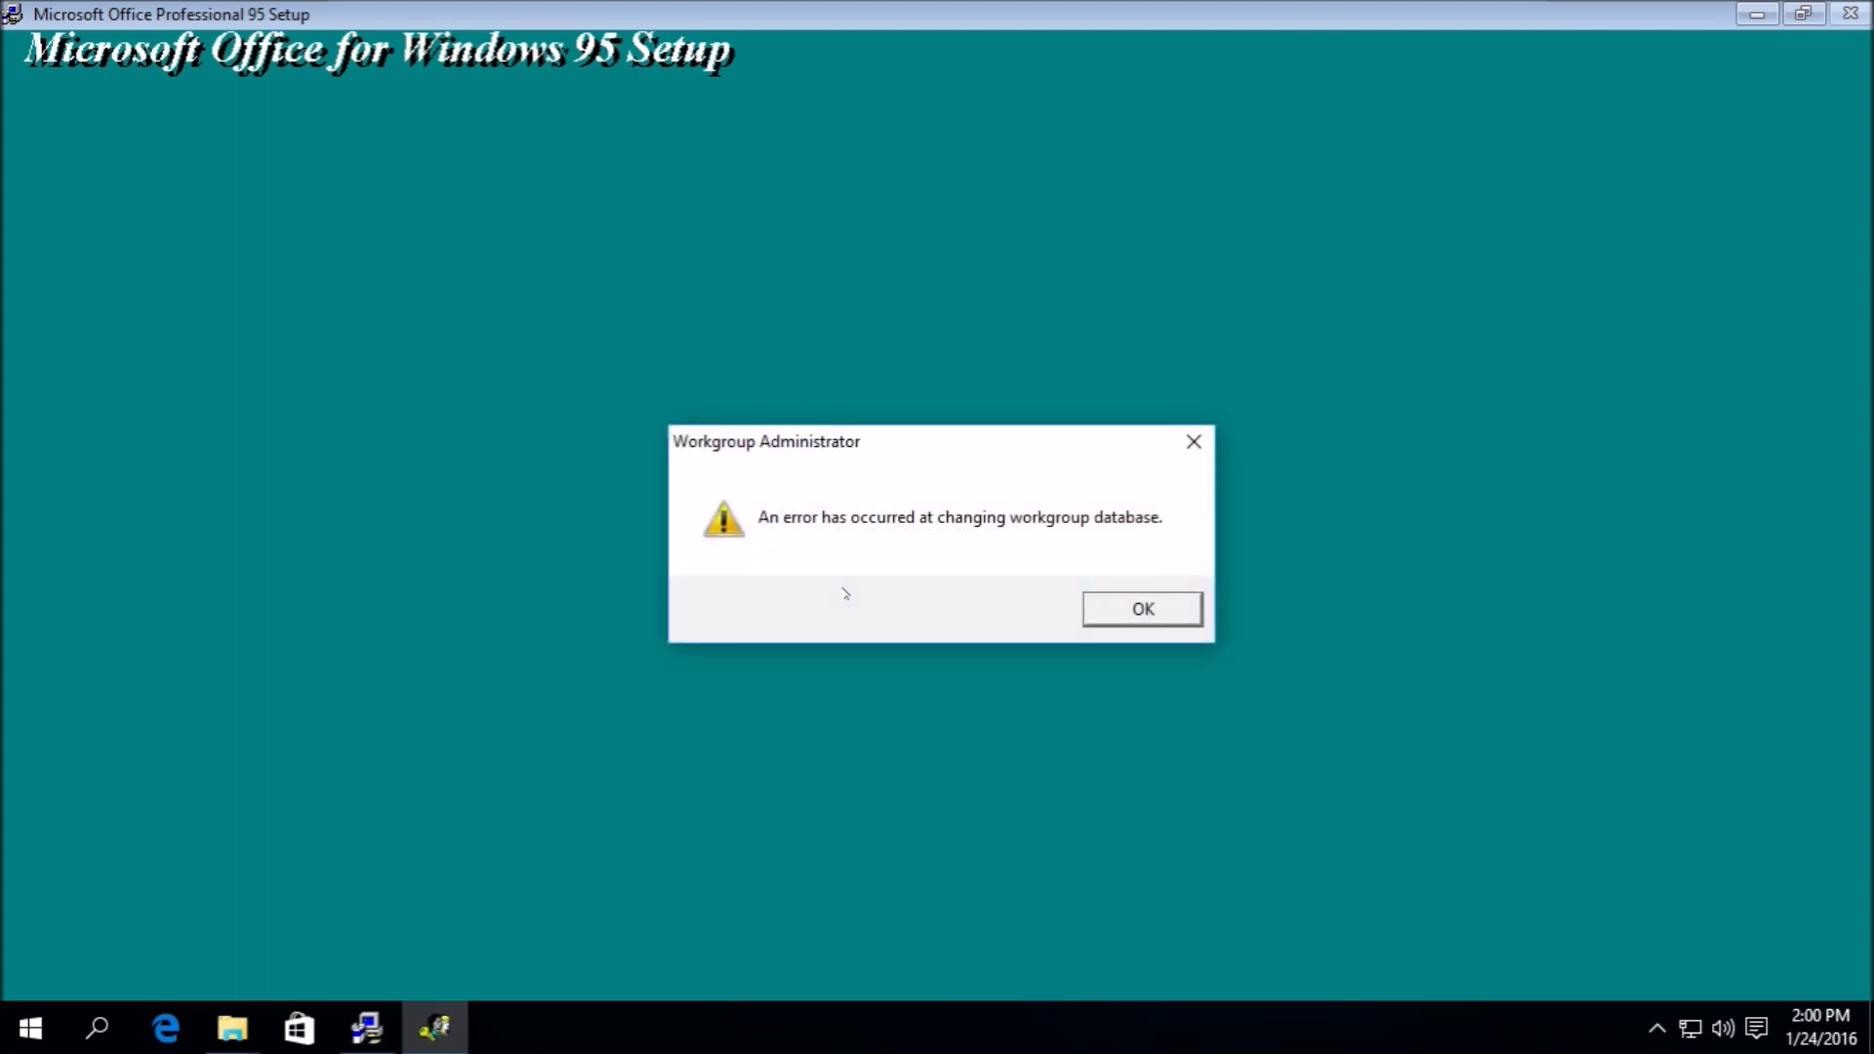
- Dismiss the Workgroup Administrator, email and DLL registration messages, and close Setup
click(1130, 605)
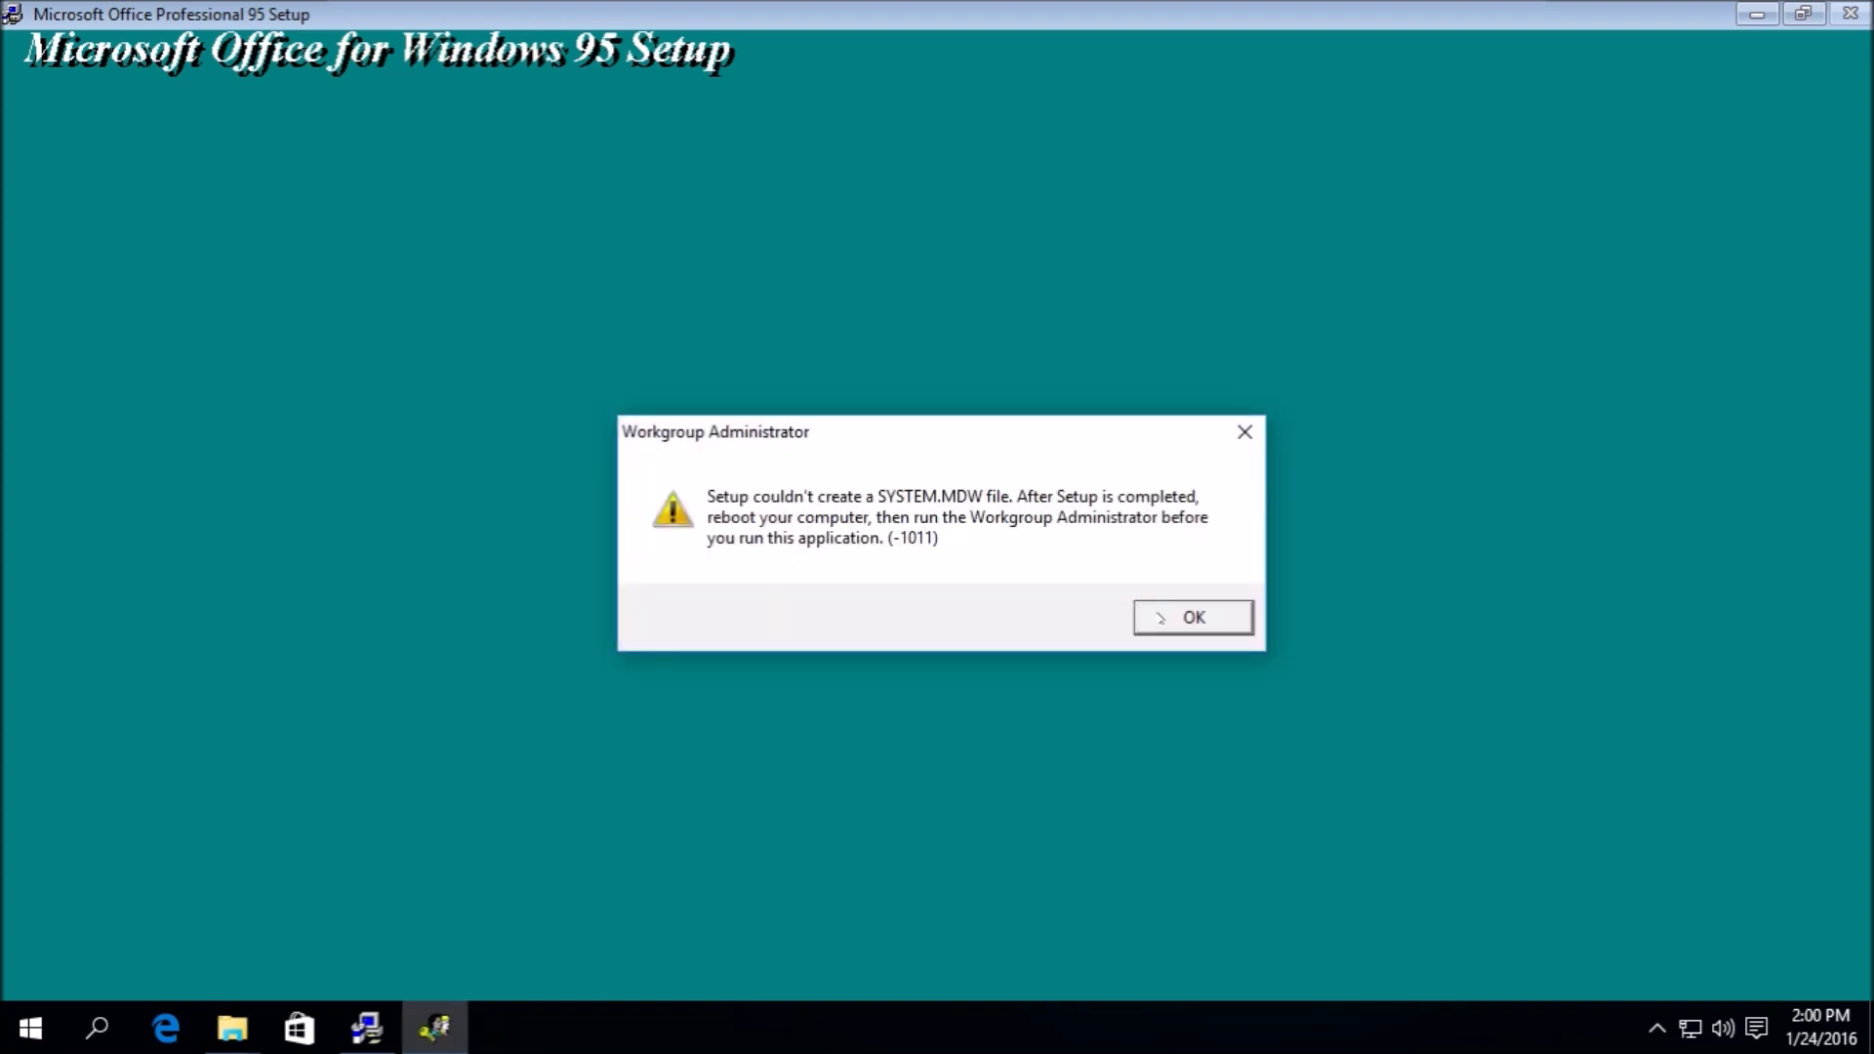
click(1160, 617)
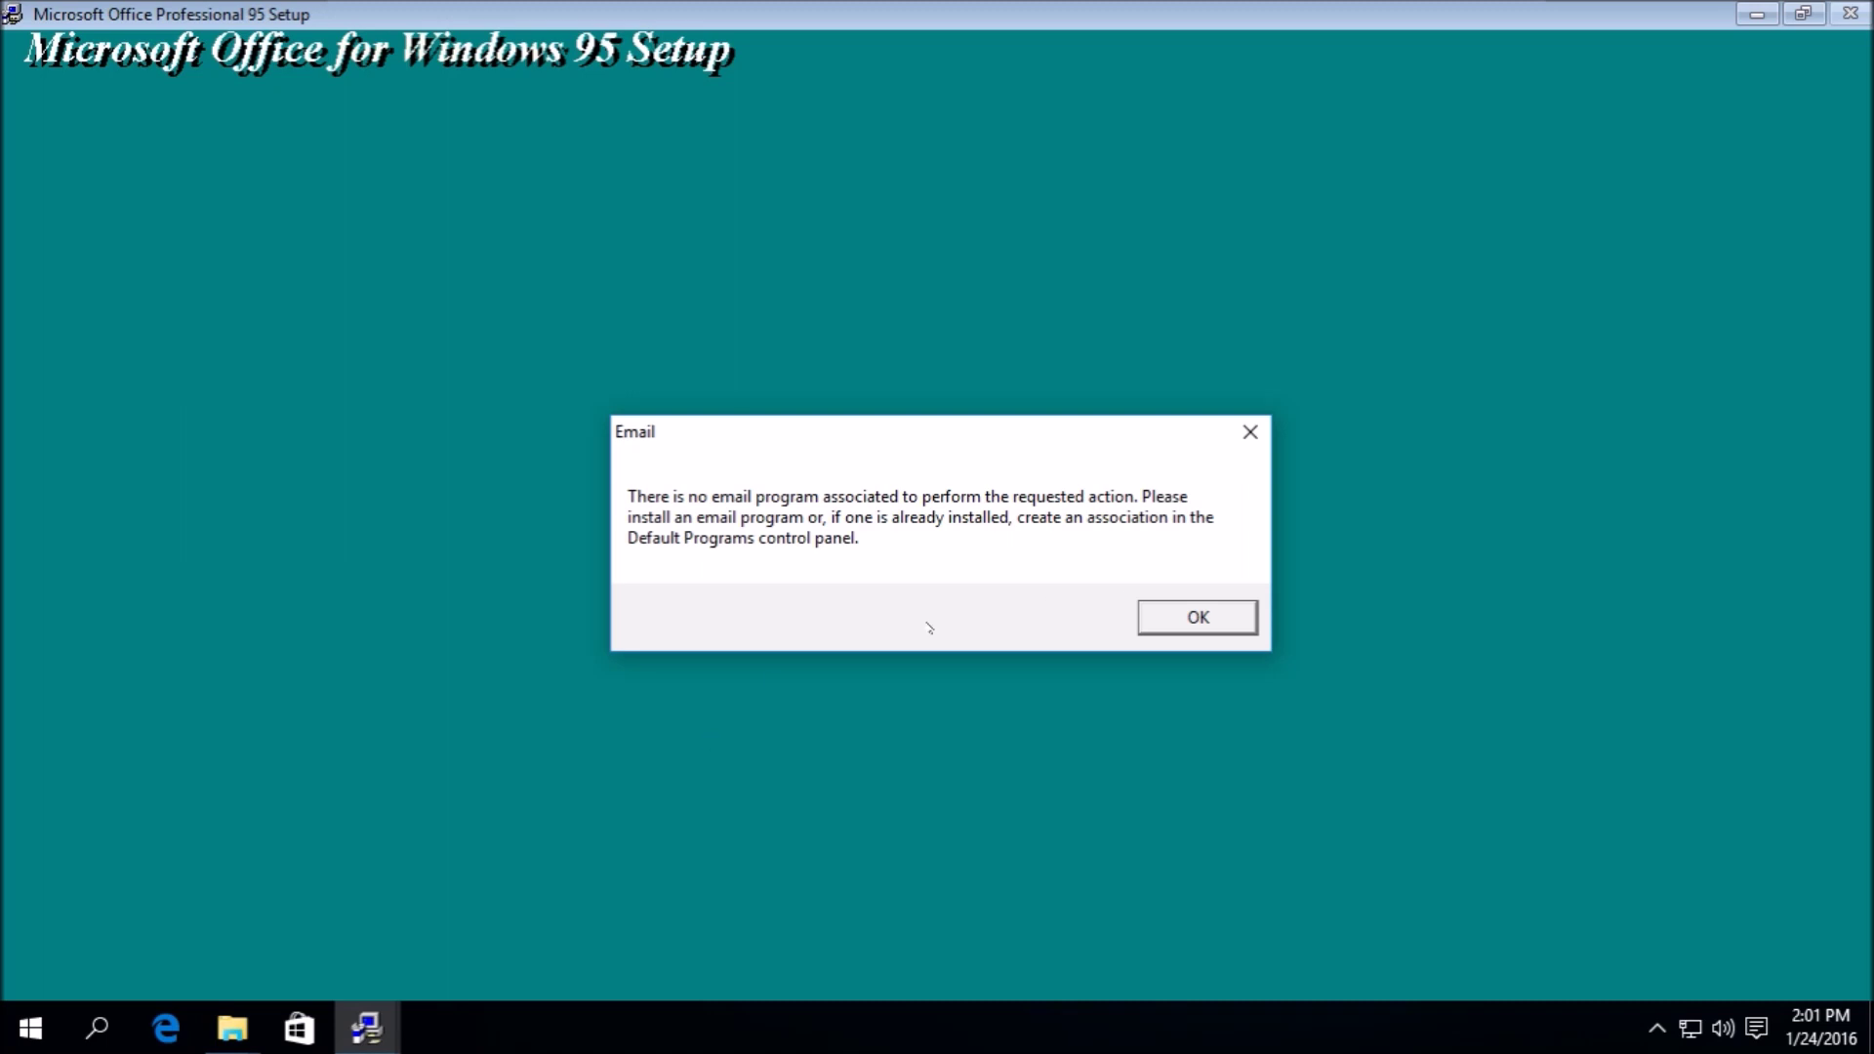
click(1183, 618)
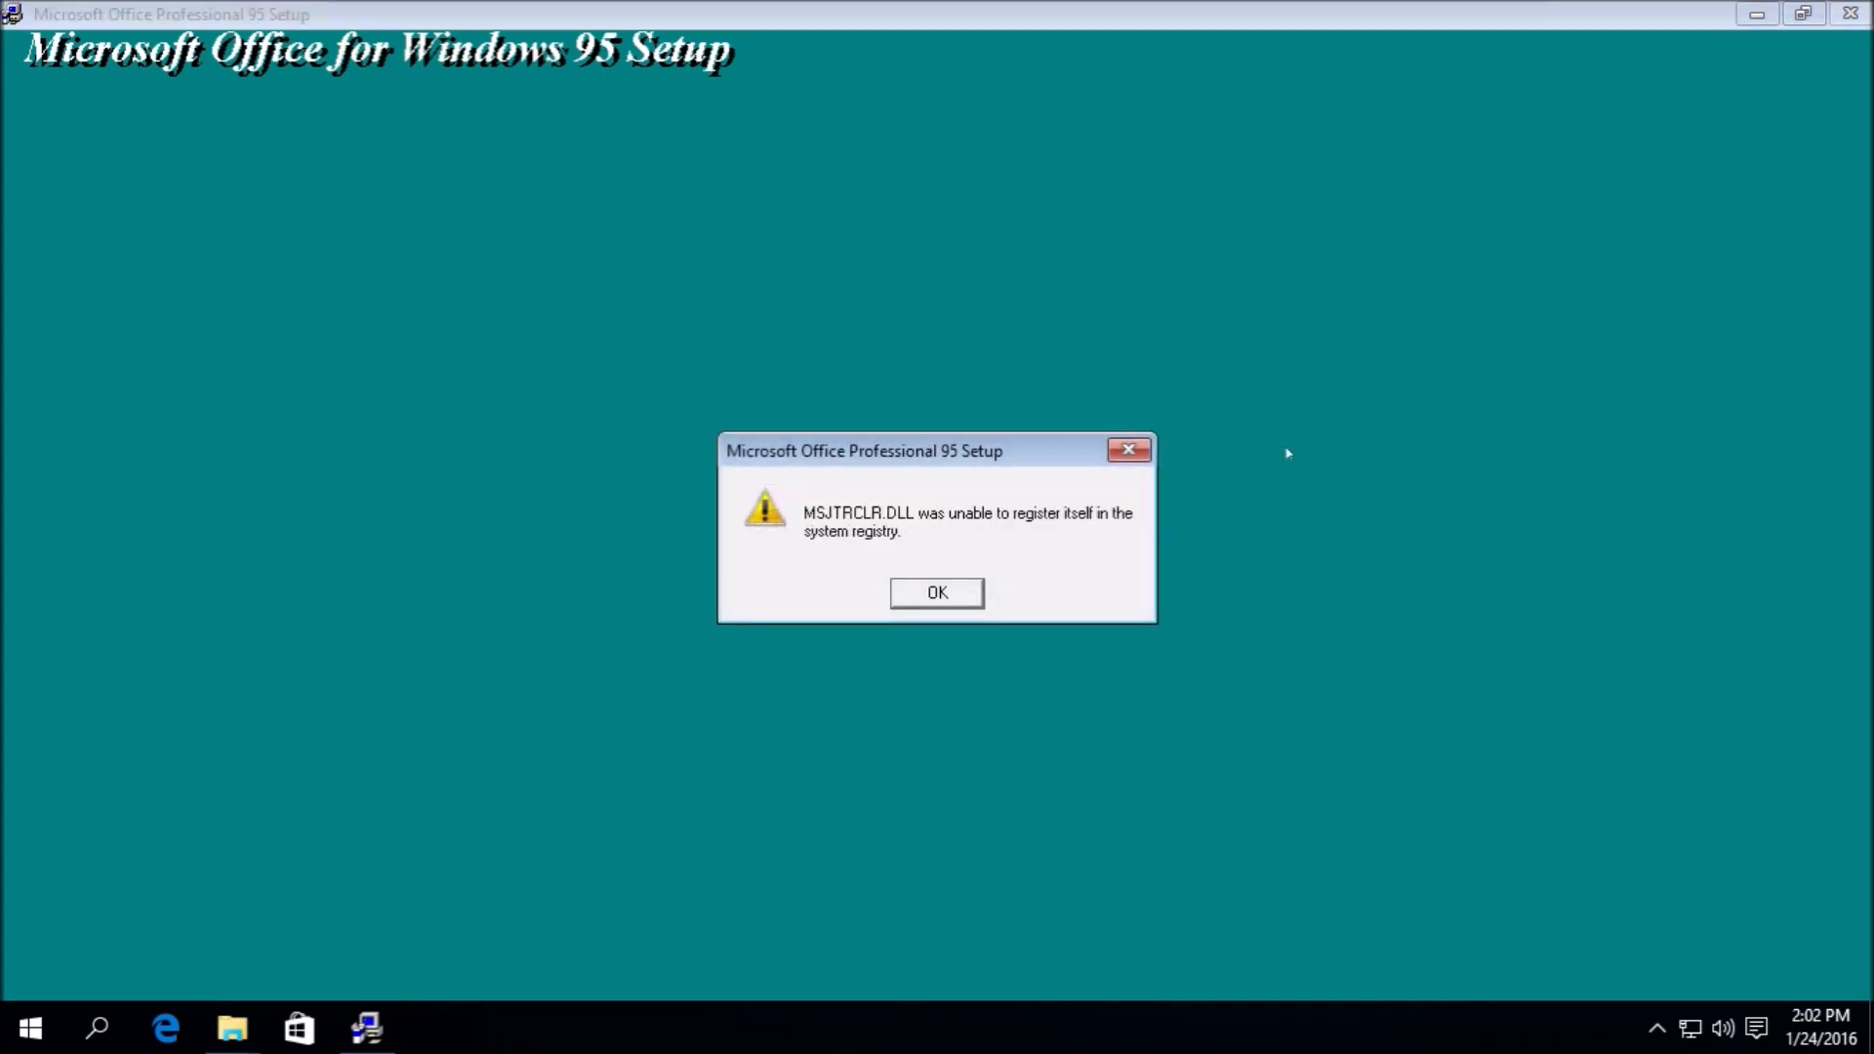
click(962, 592)
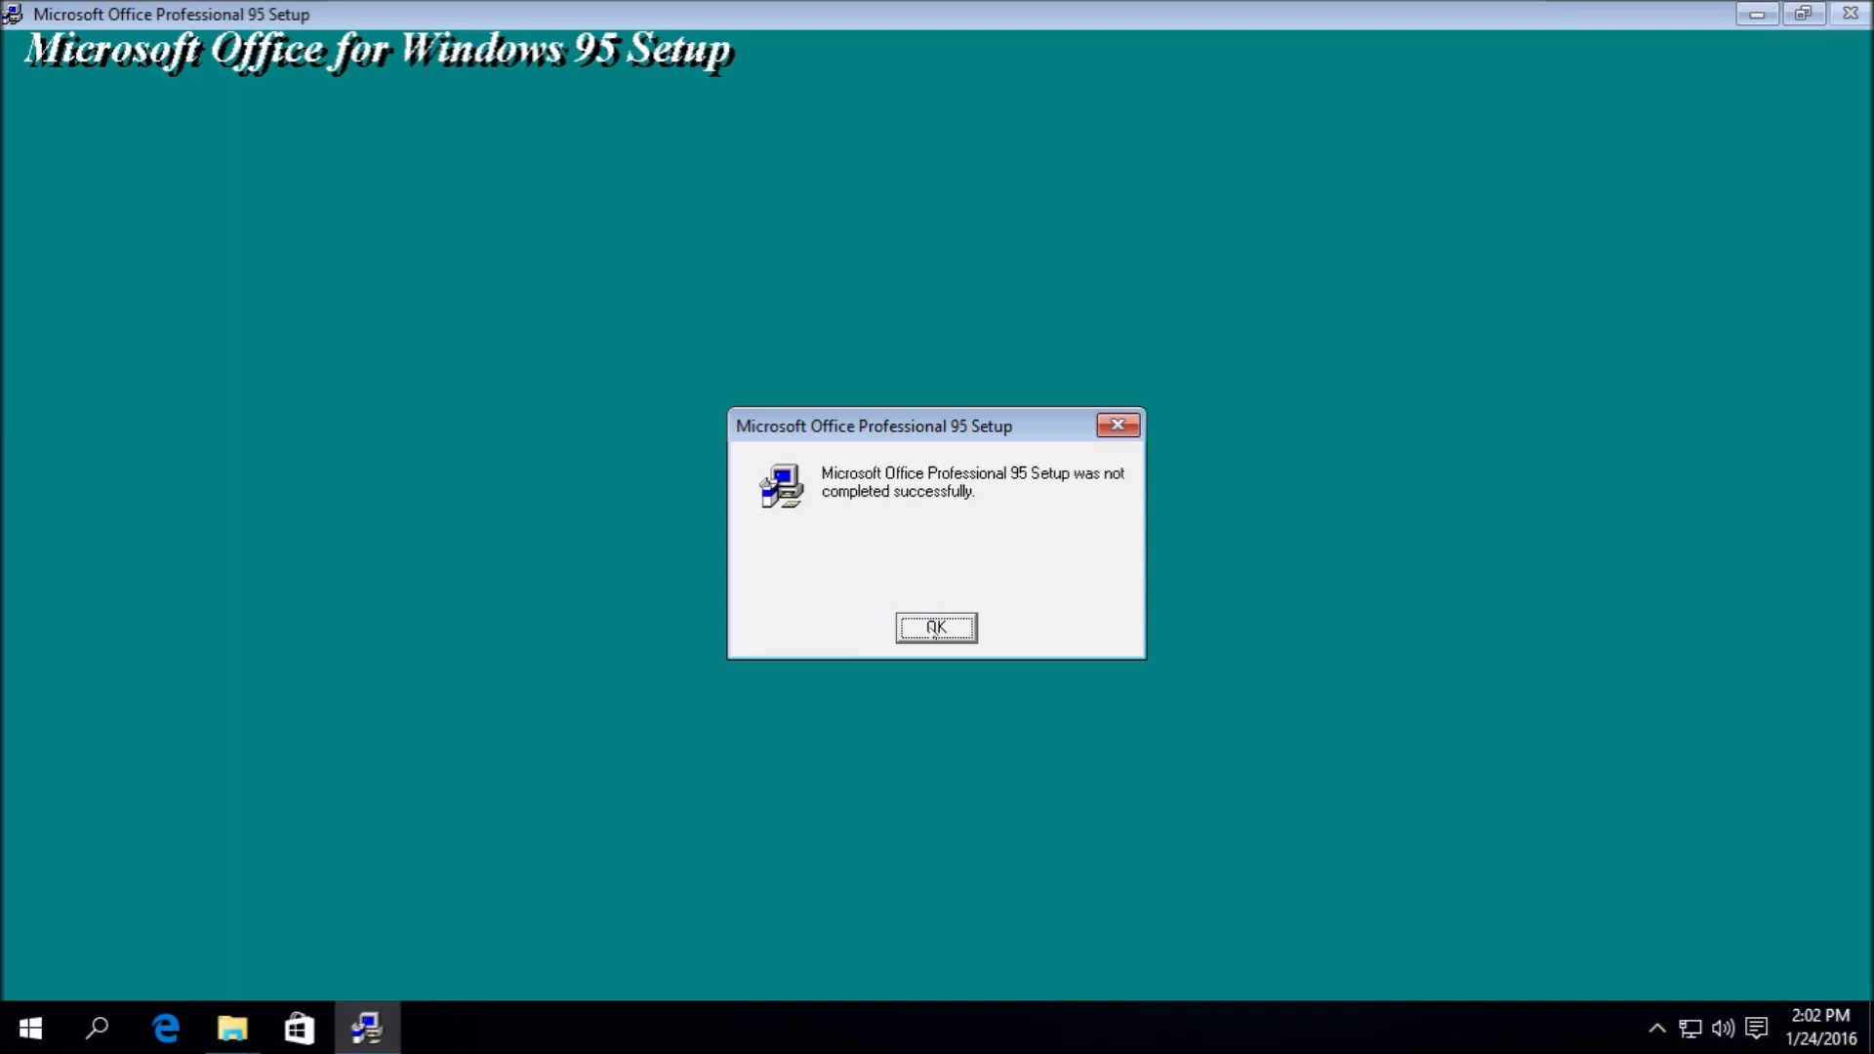
click(935, 630)
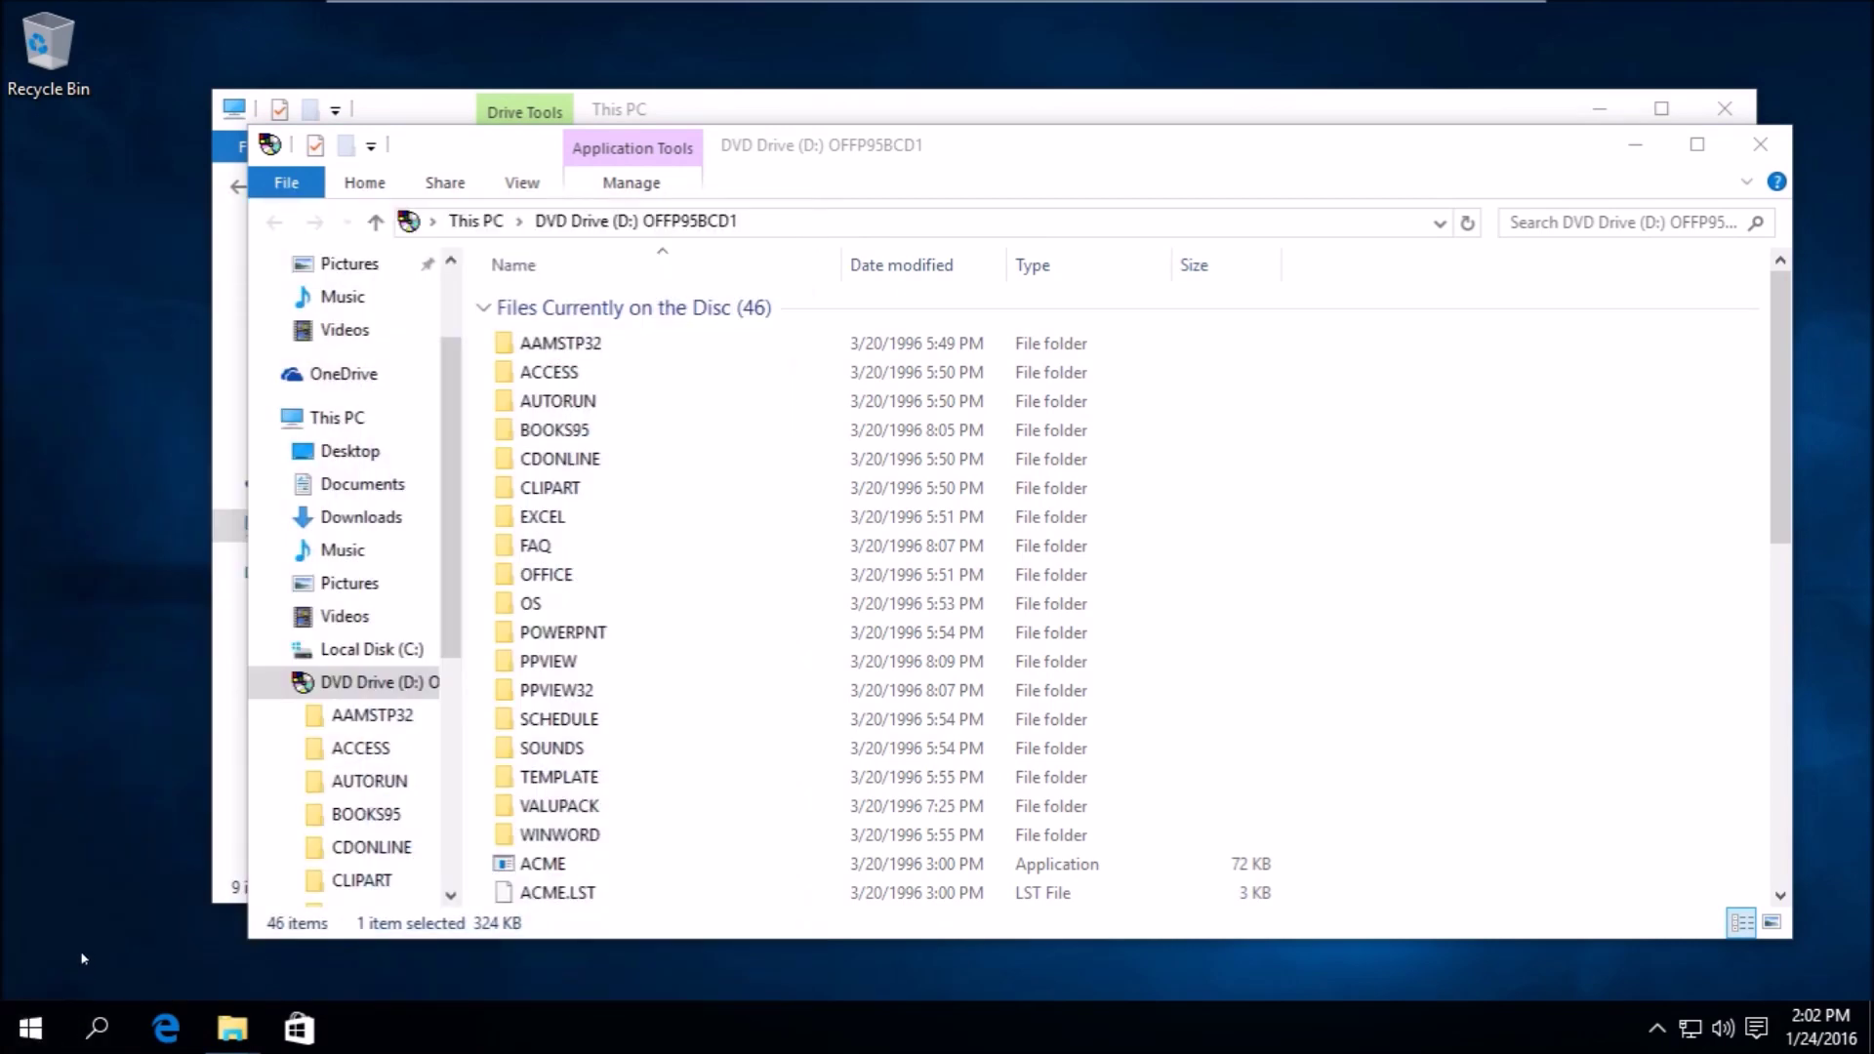
- Search Windows for Word and open Microsoft Word
key(super+s)
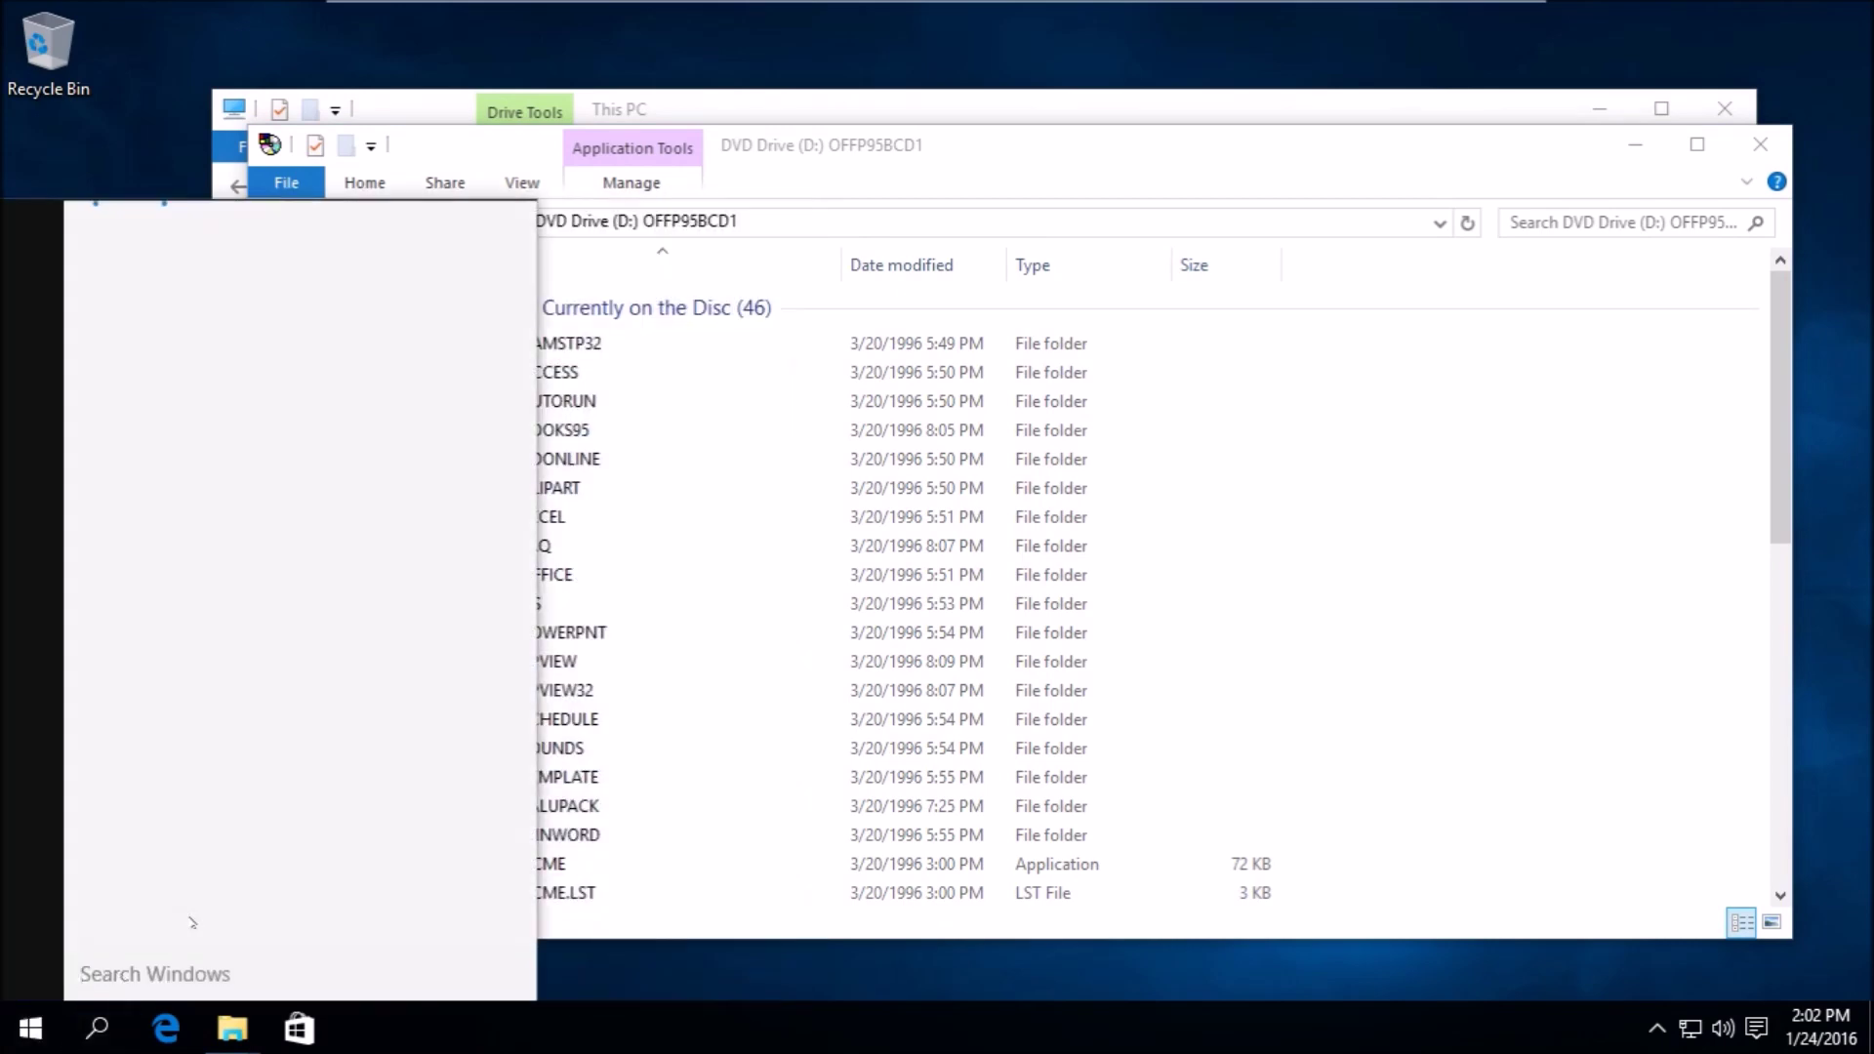
text(w)
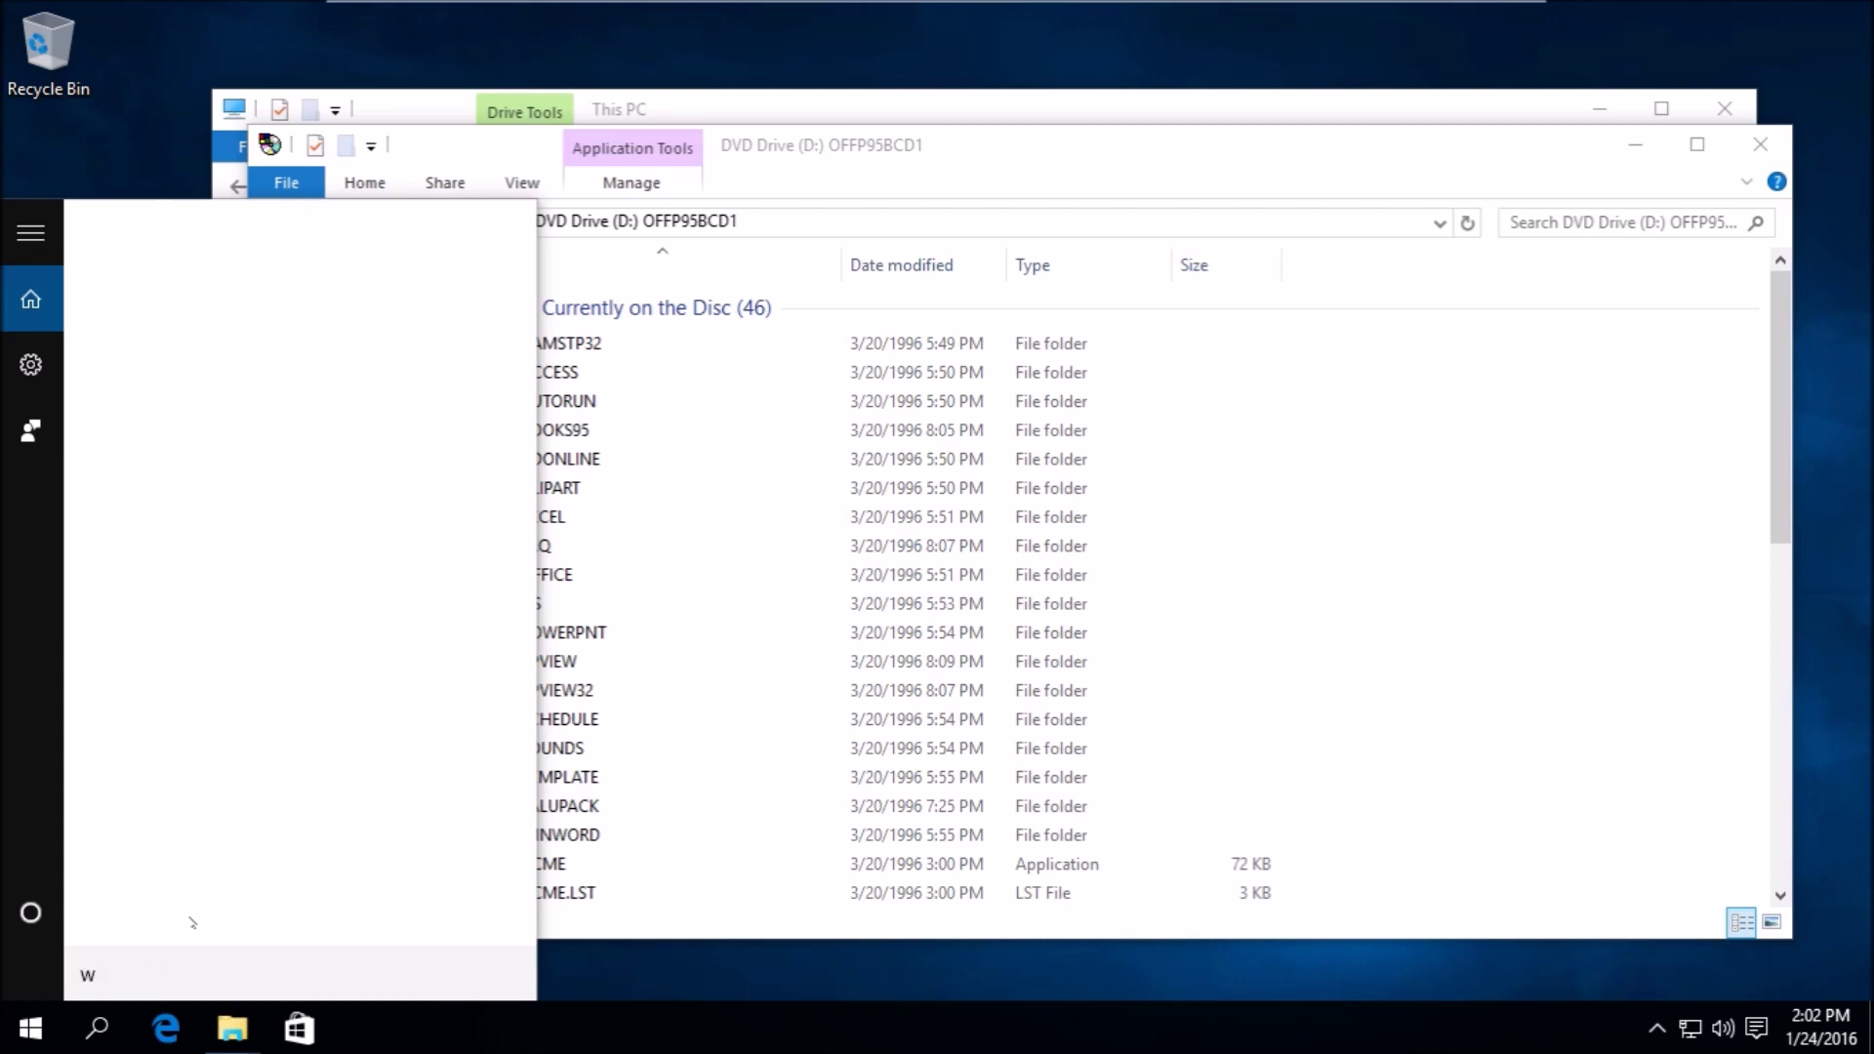
text(orrd)
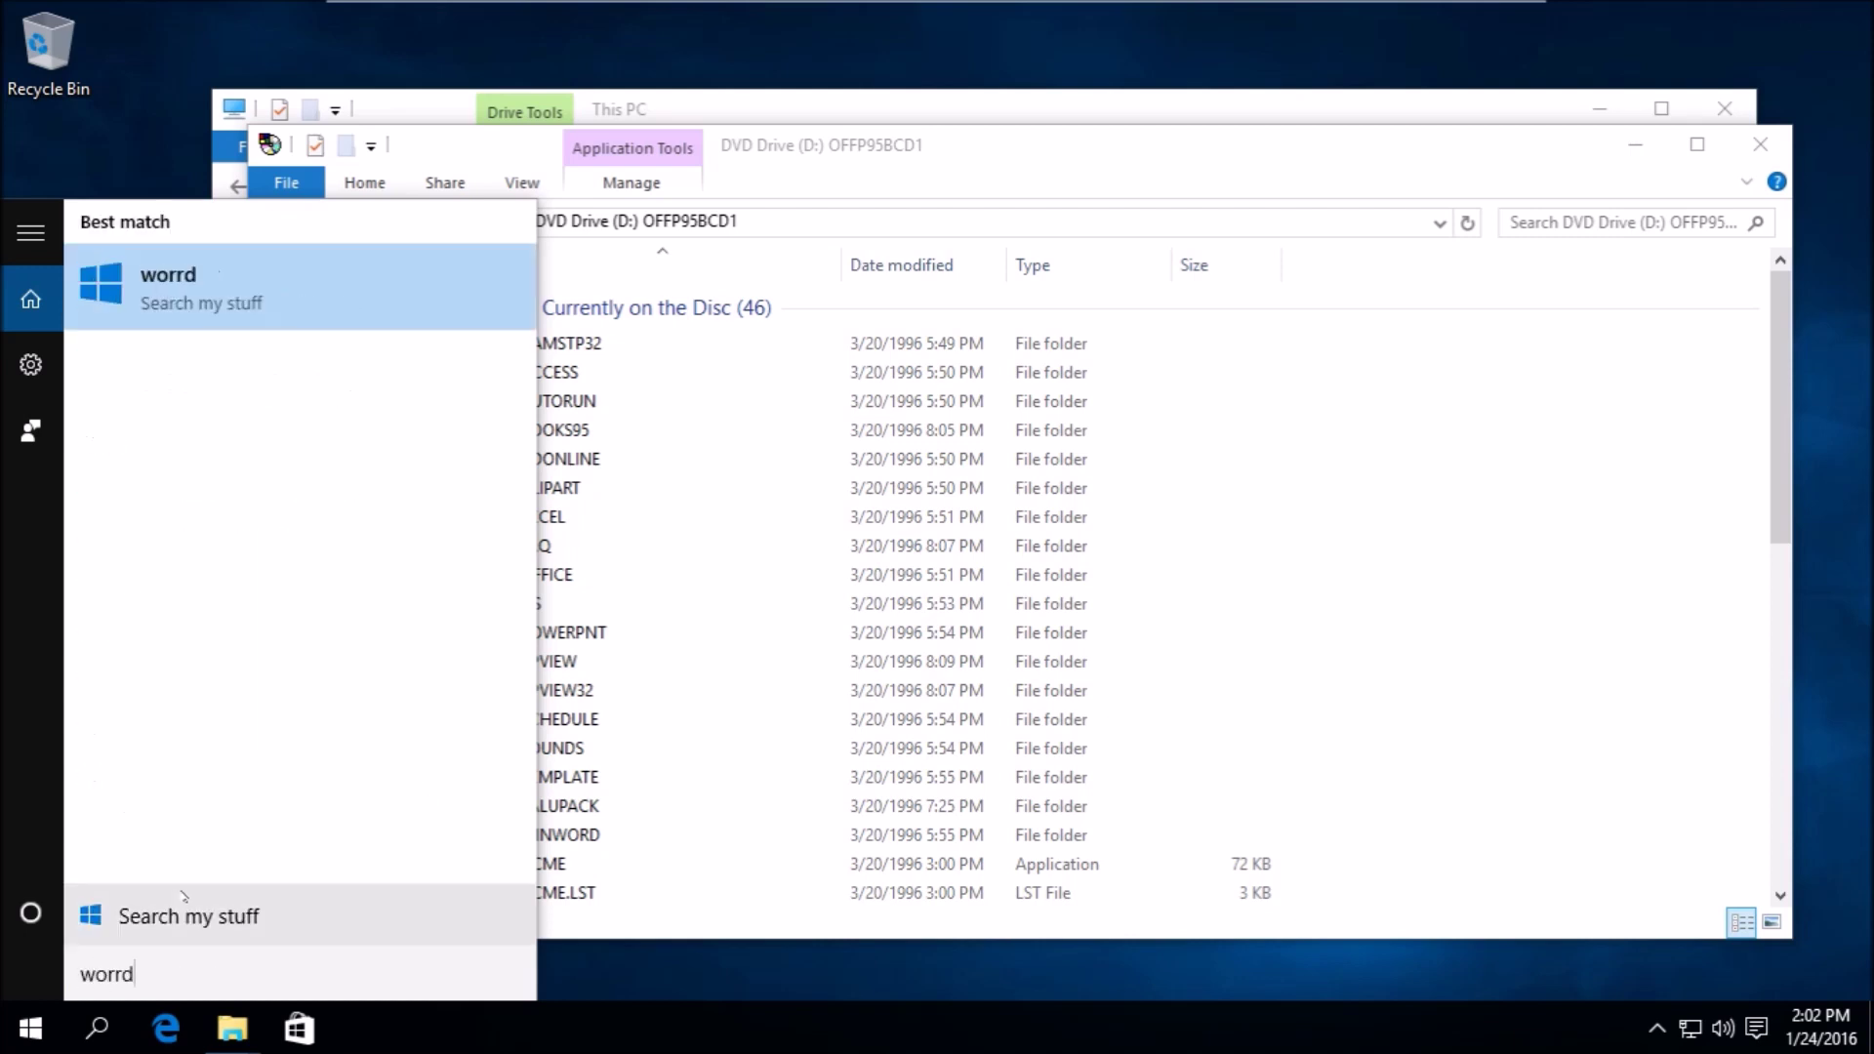
key(BackSpace)
key(BackSpace)
key(BackSpace)
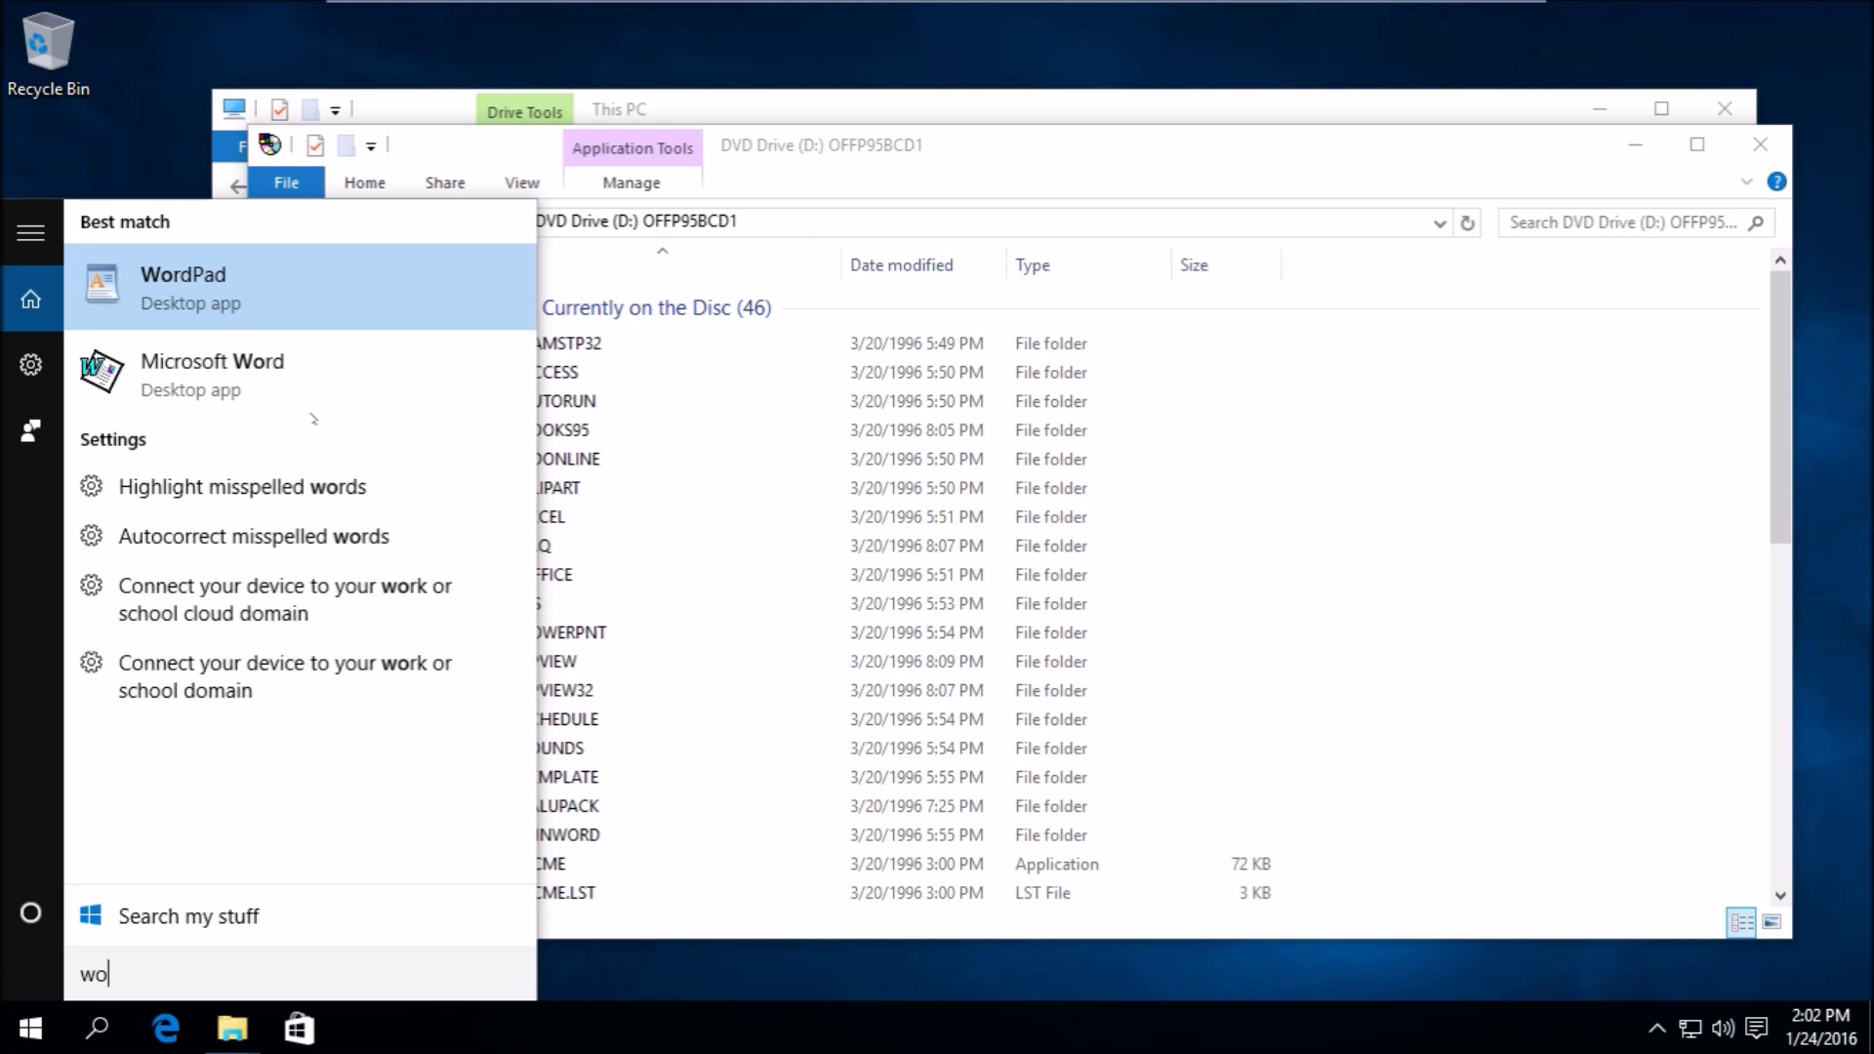
click(303, 371)
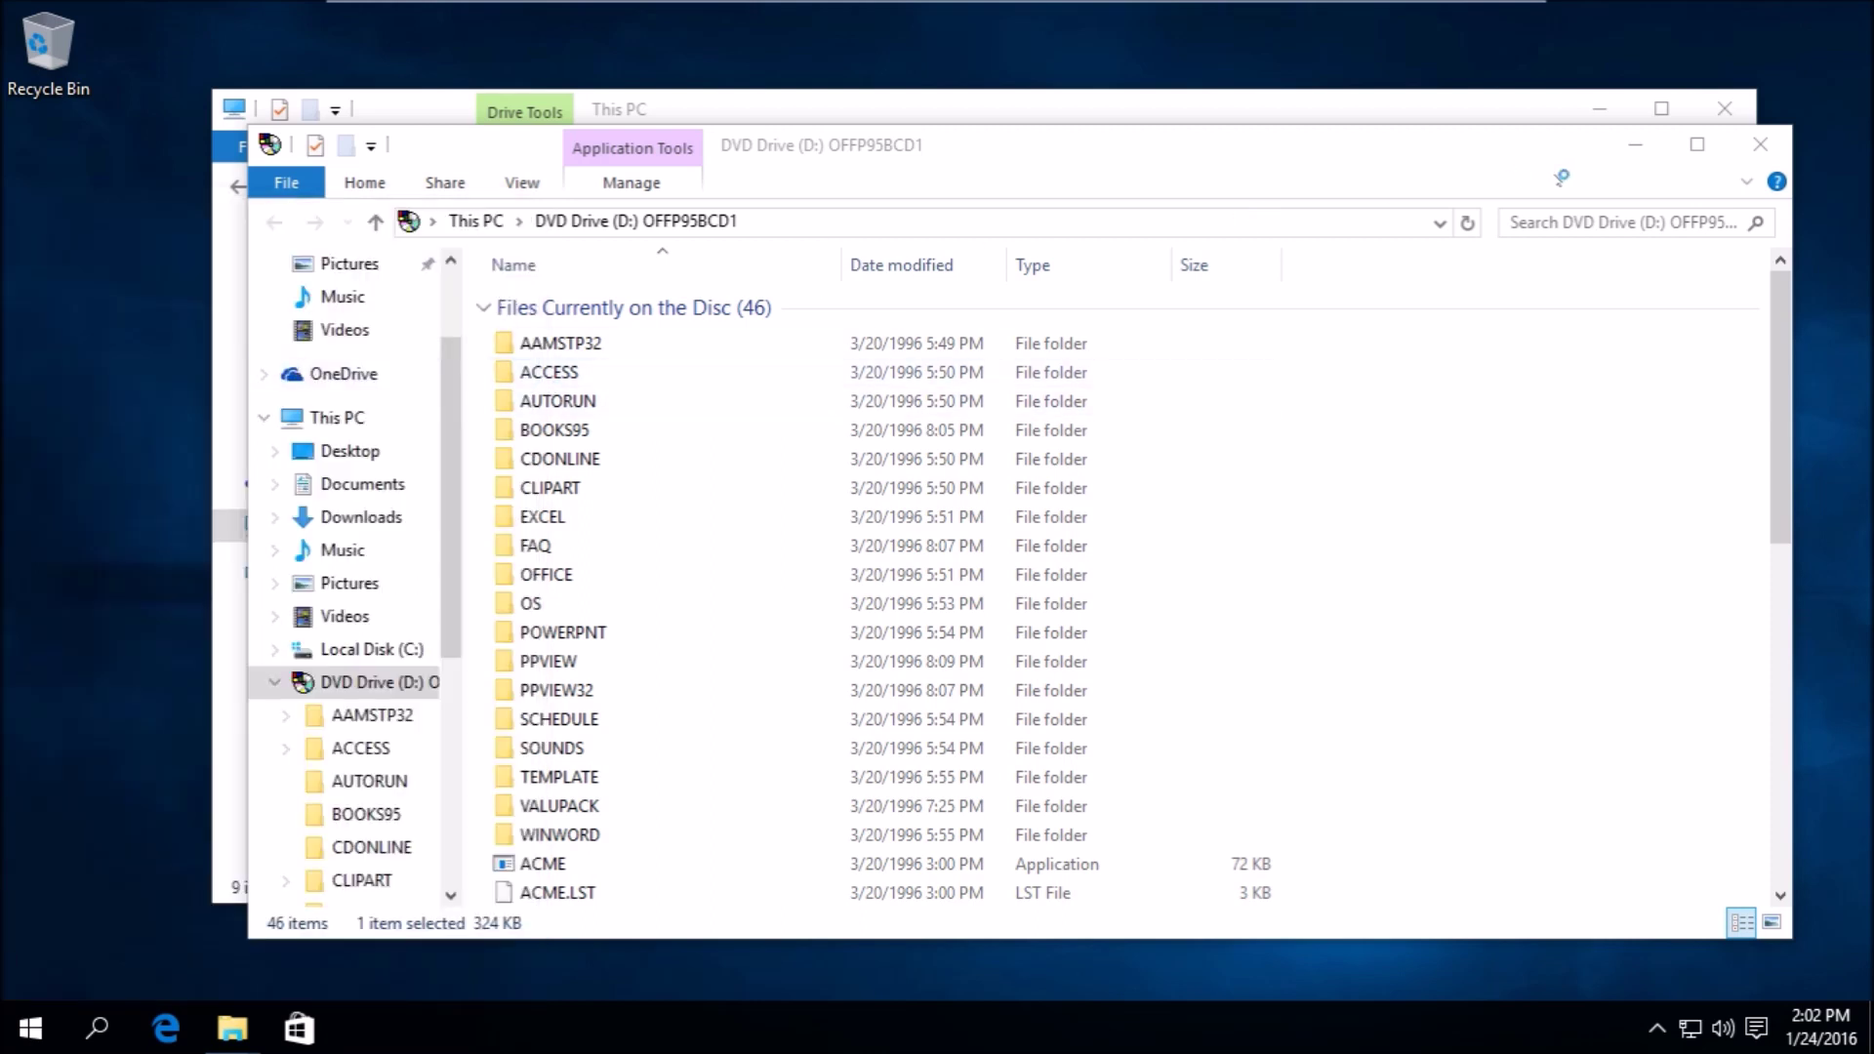
- Close the DVD drive's folder window and eject the Office disc from drive D:
click(1773, 128)
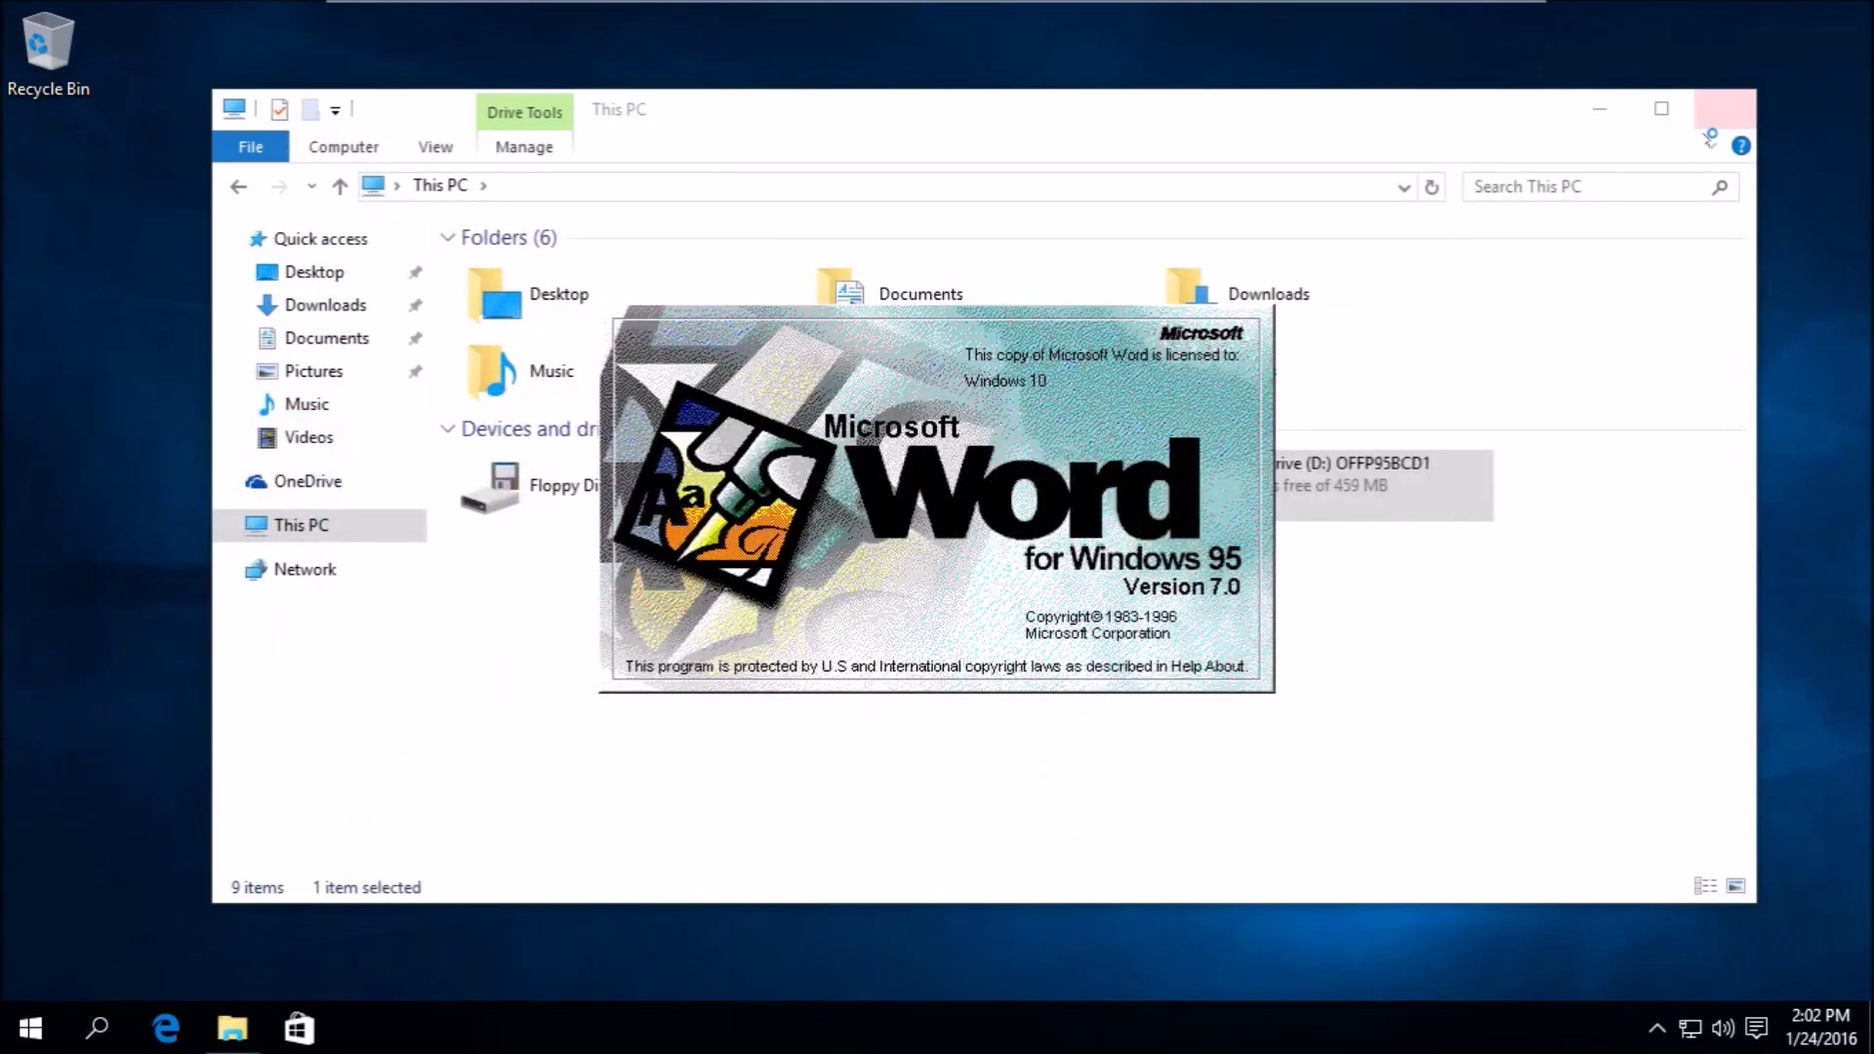
right_click(1437, 509)
click(1483, 825)
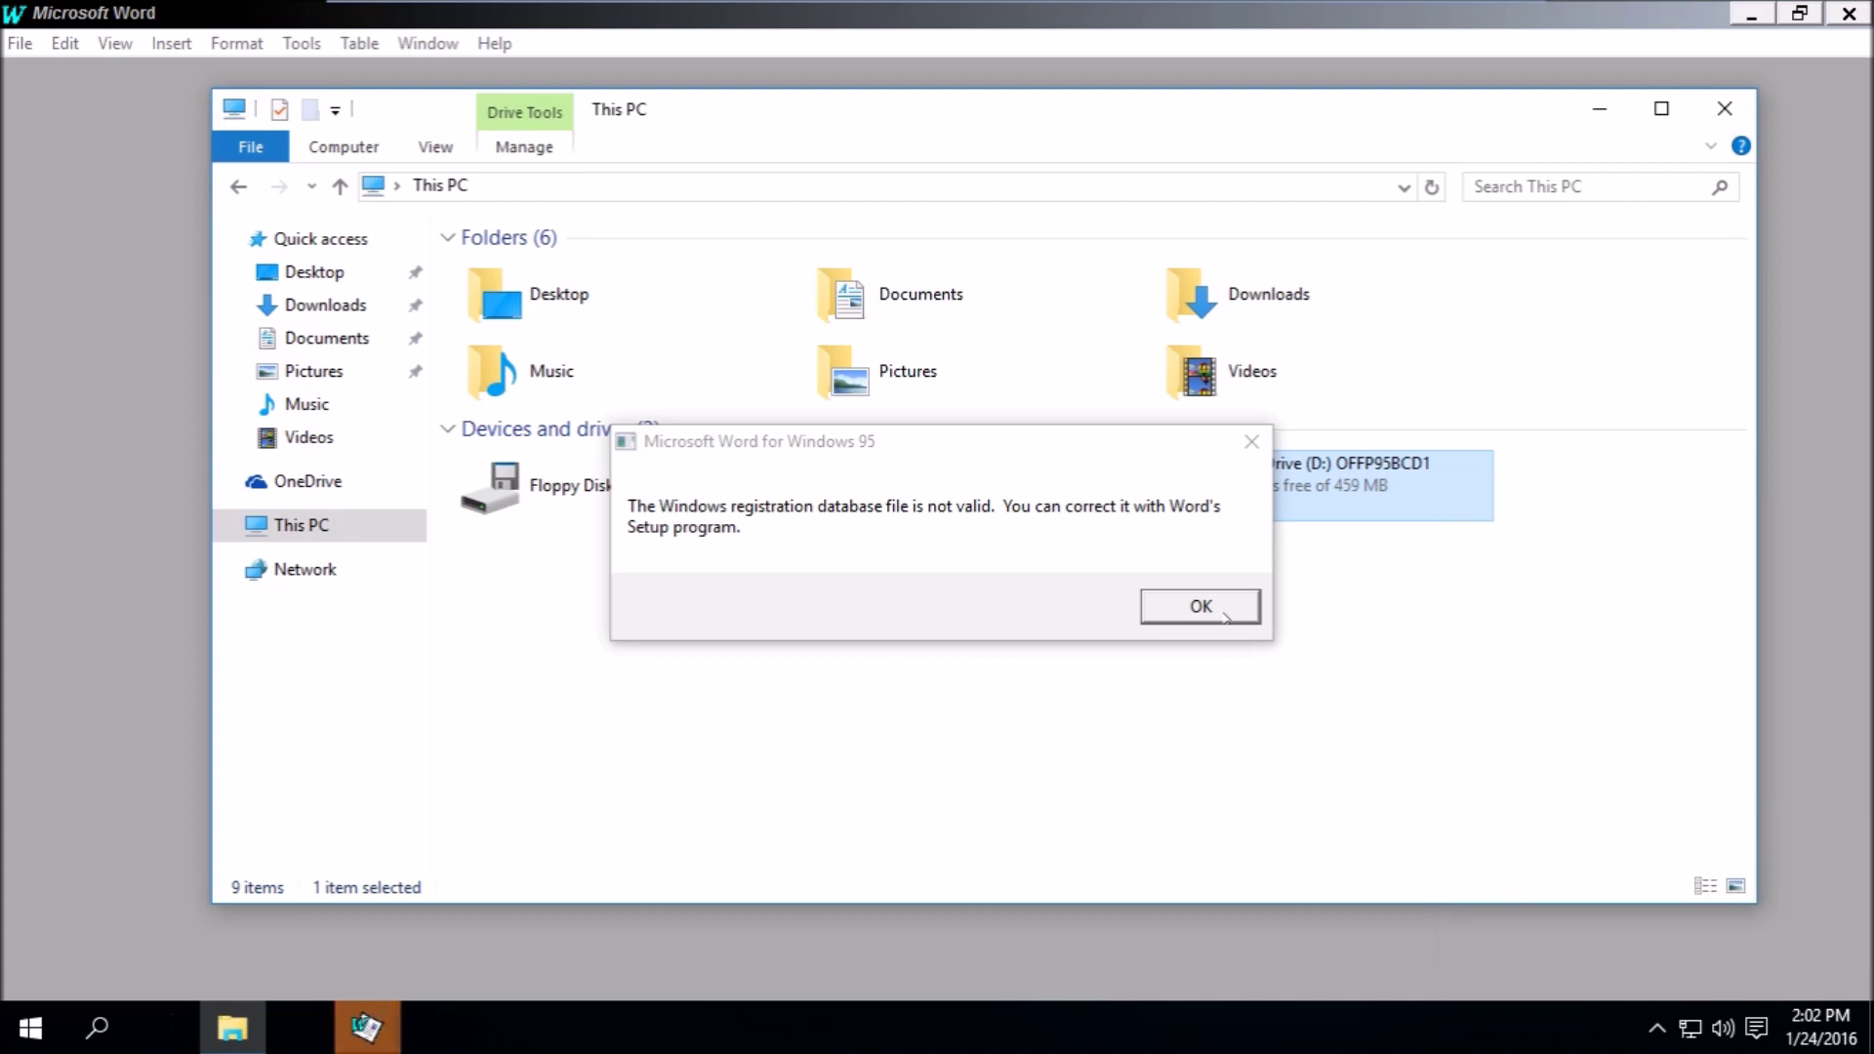
- Dismiss Word's registration and Bookshelf startup messages, and close the This PC window
click(1200, 606)
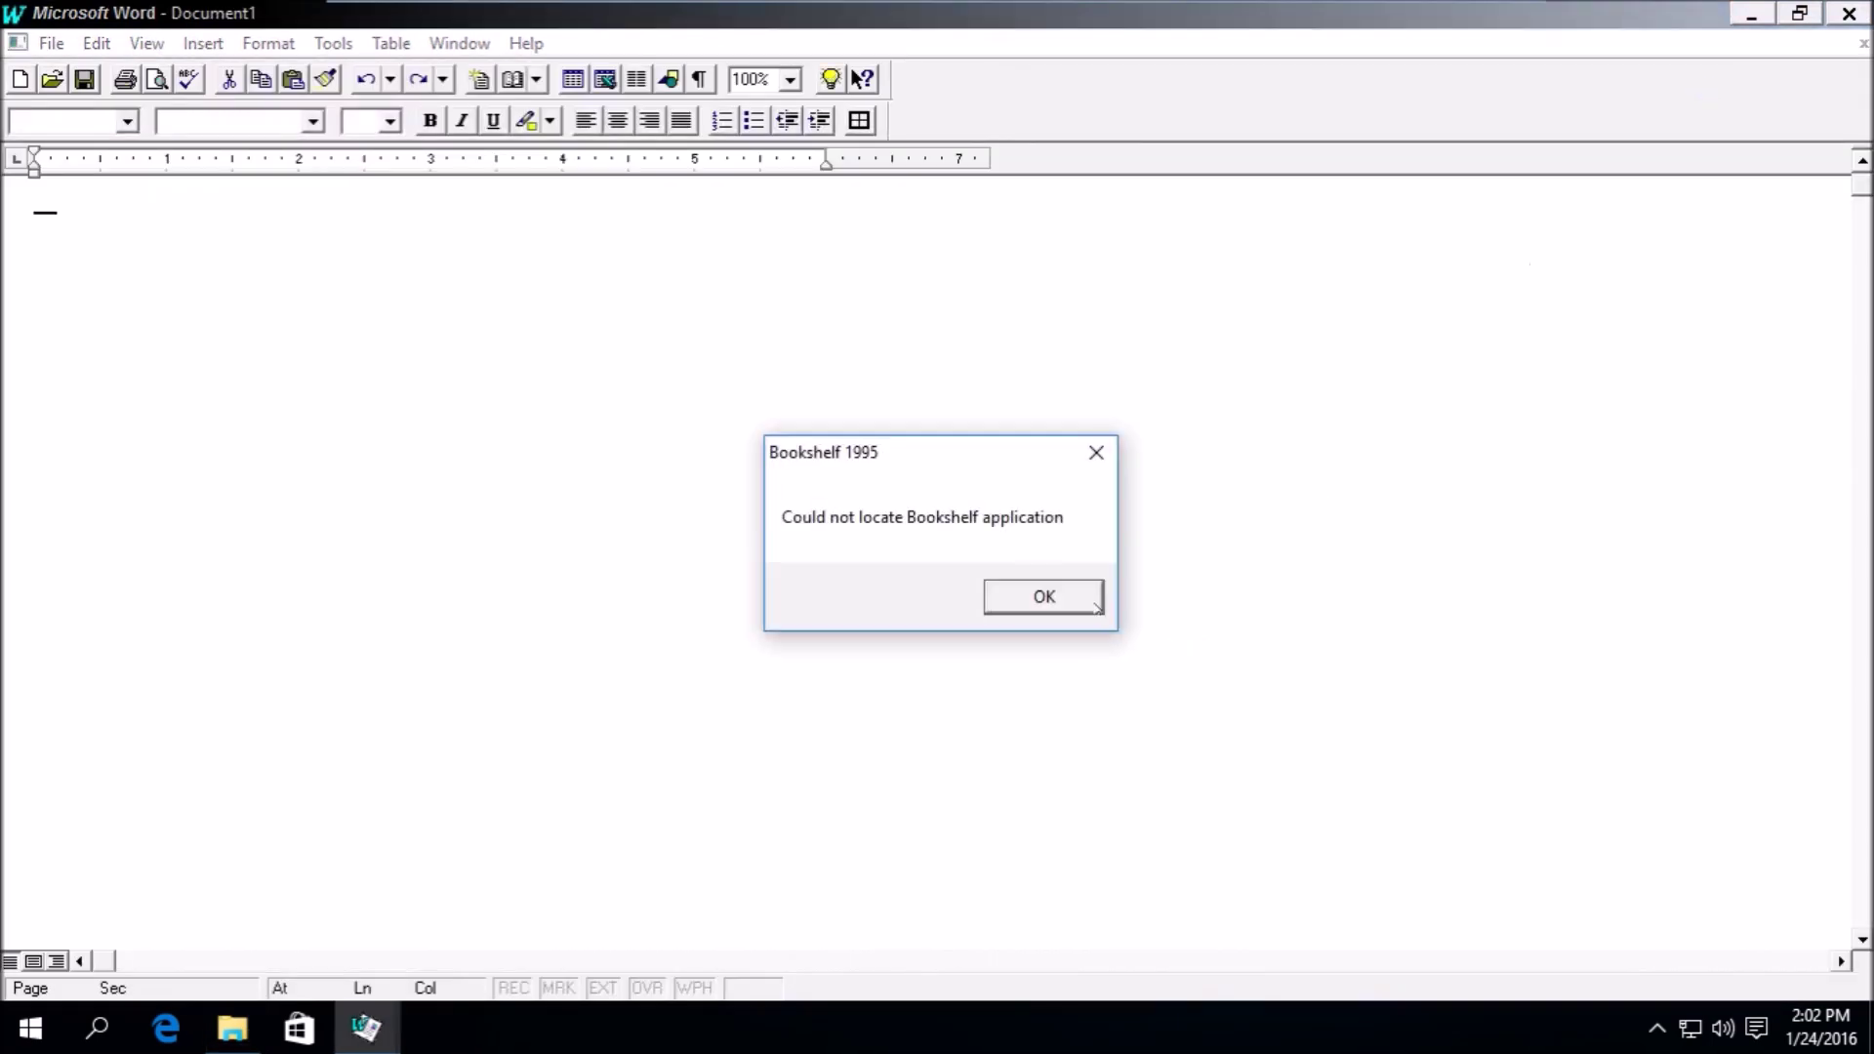
click(1038, 592)
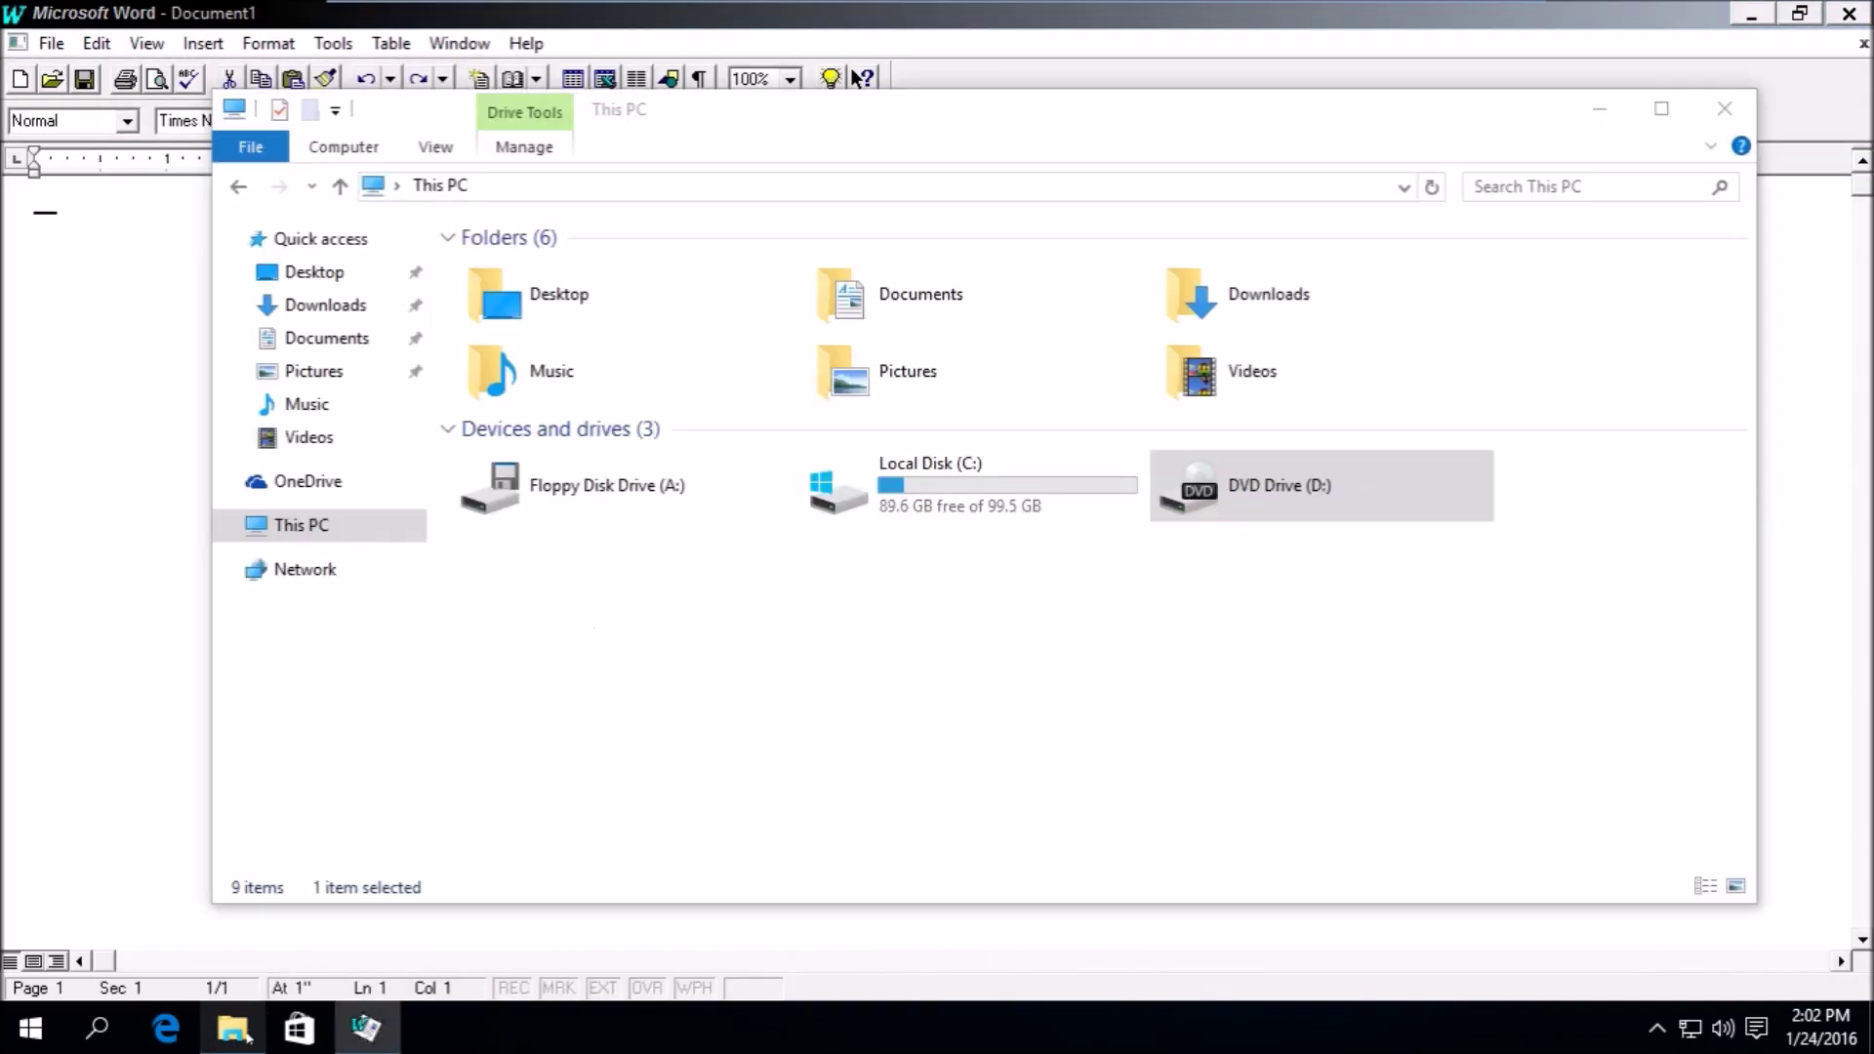
click(232, 1027)
click(1727, 107)
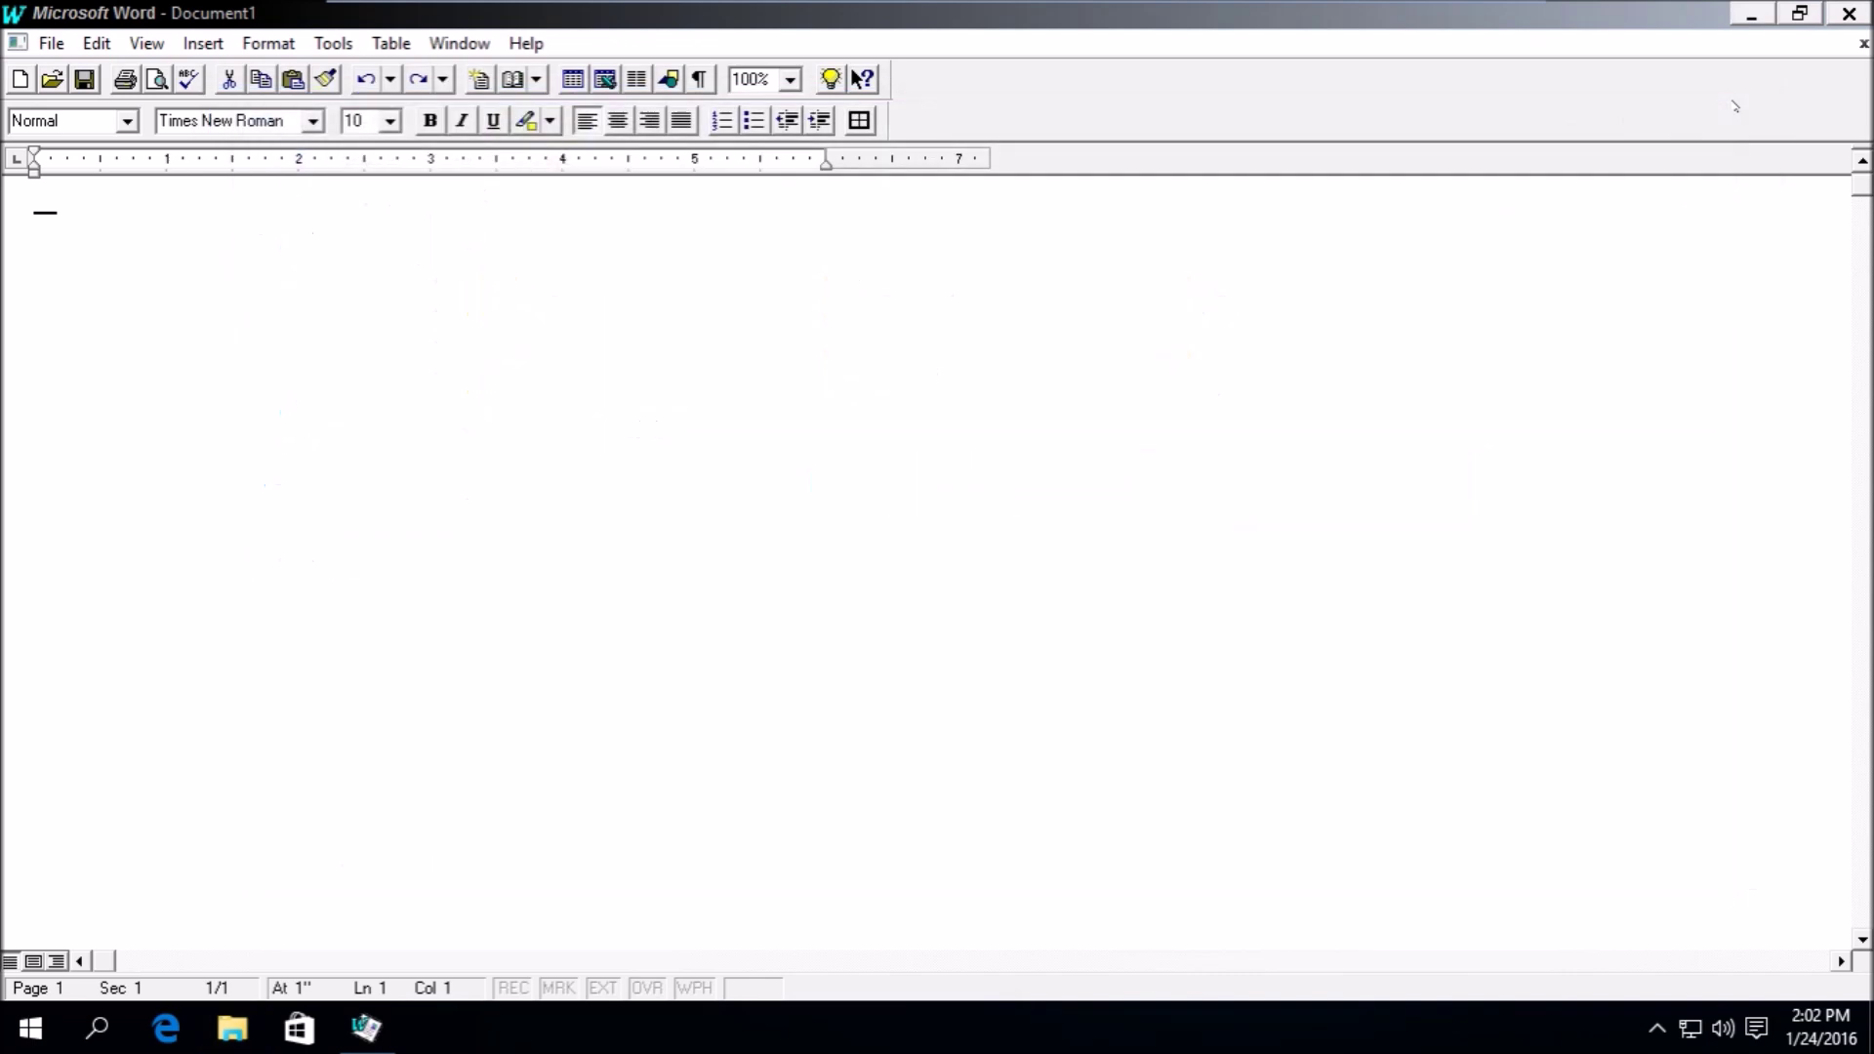
- Write "It sort of works but not without errors." in the blank document
click(53, 44)
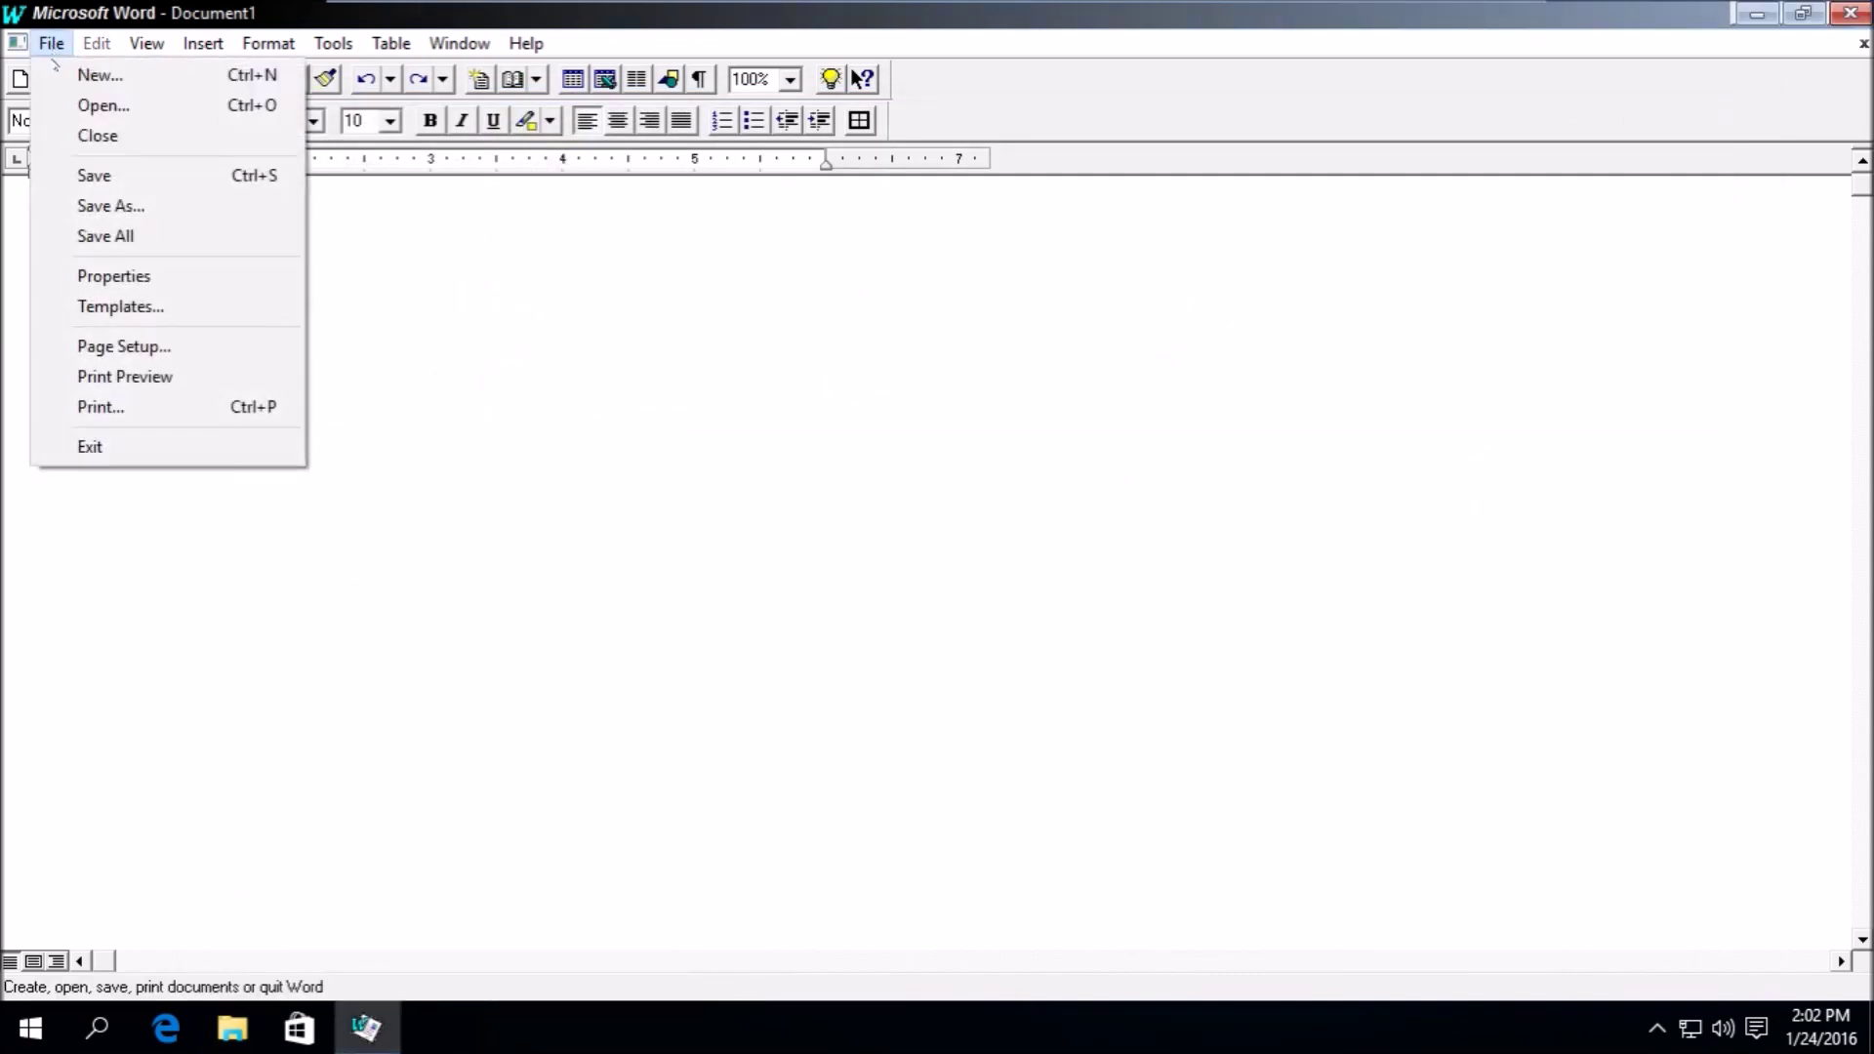
click(355, 220)
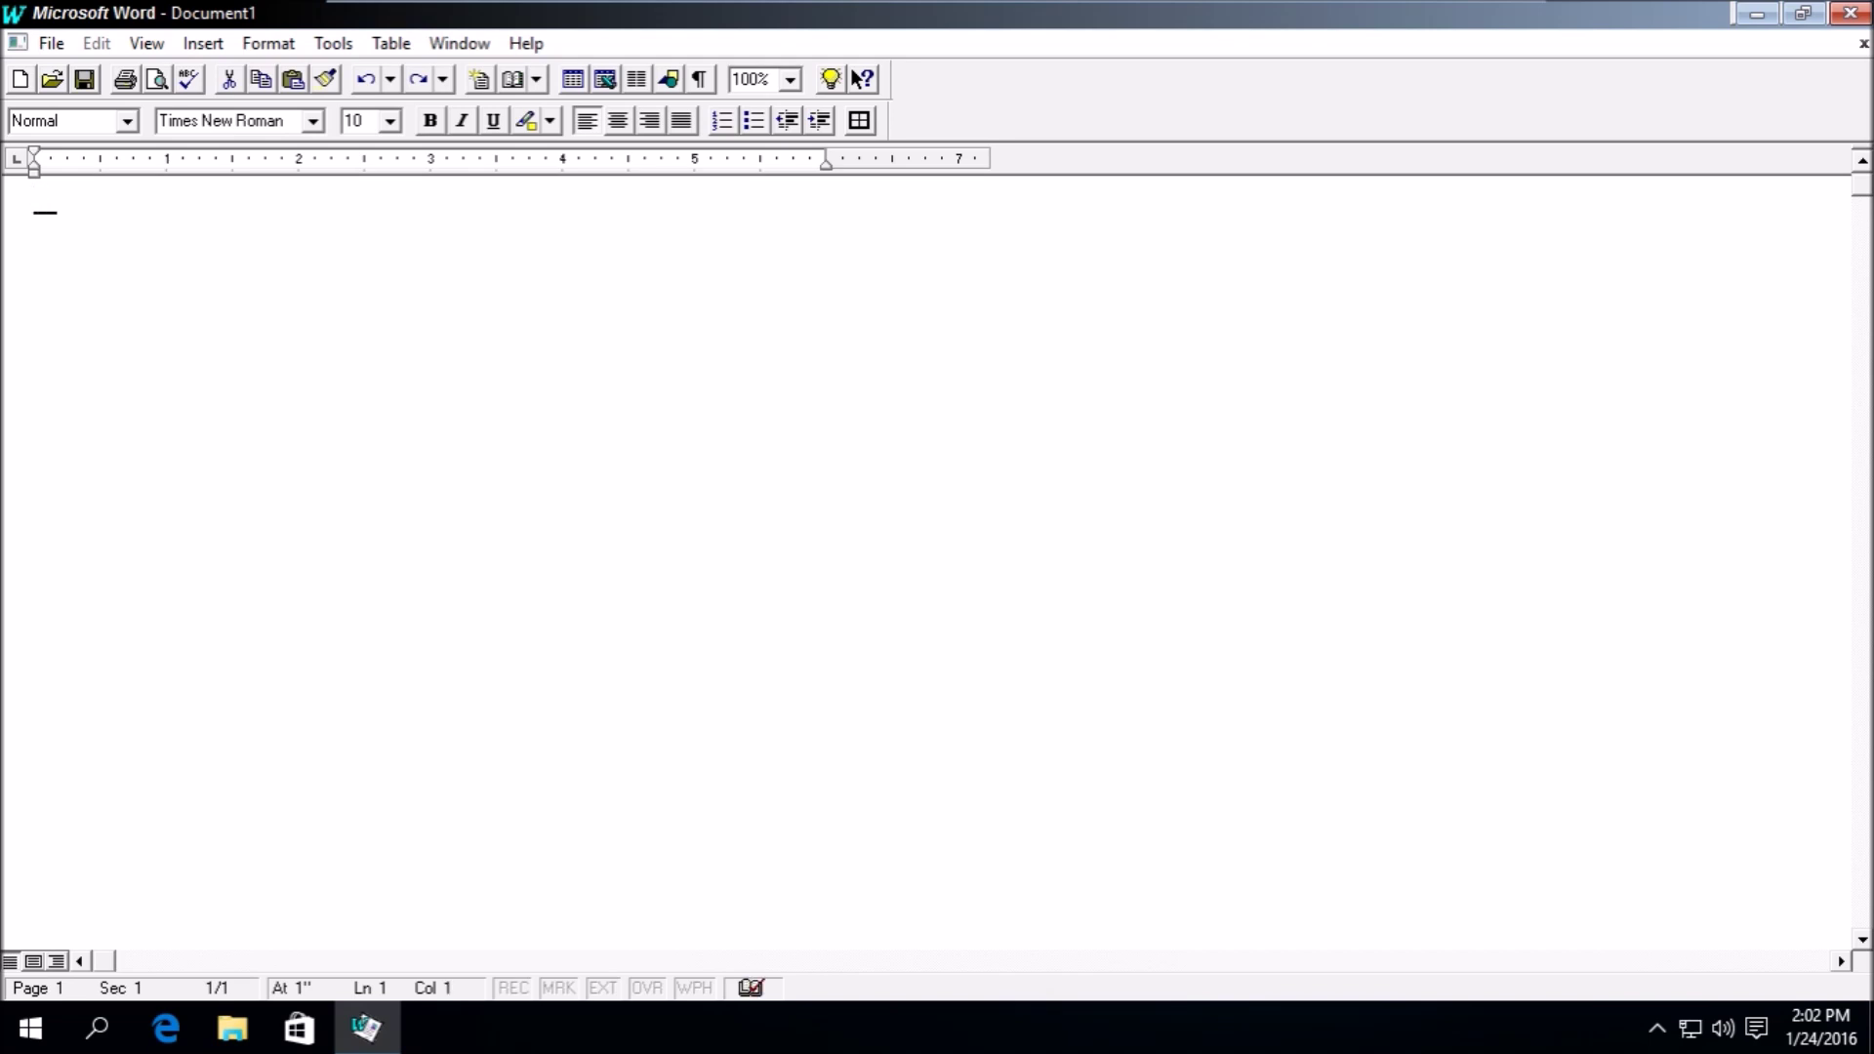
text(It sort of works but not without errors.)
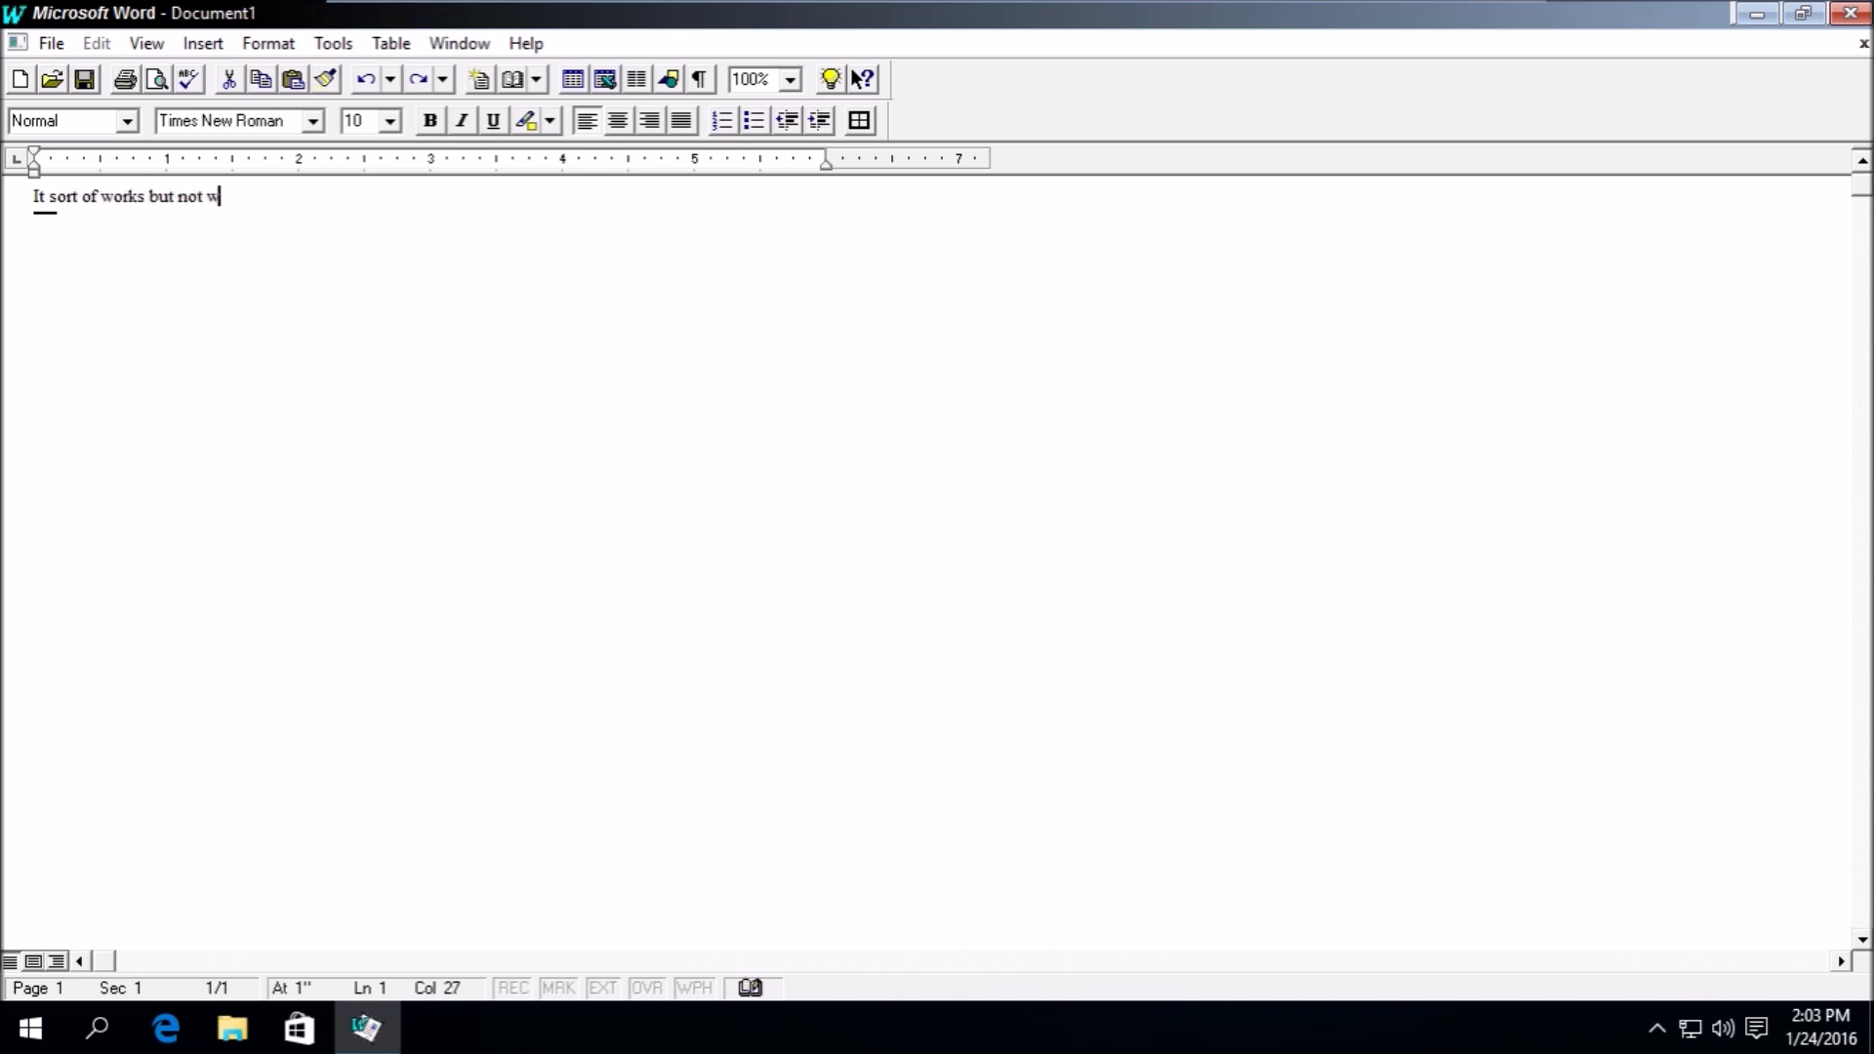
- Start saving the document under a new name, with the Documents folder as the save location
click(51, 43)
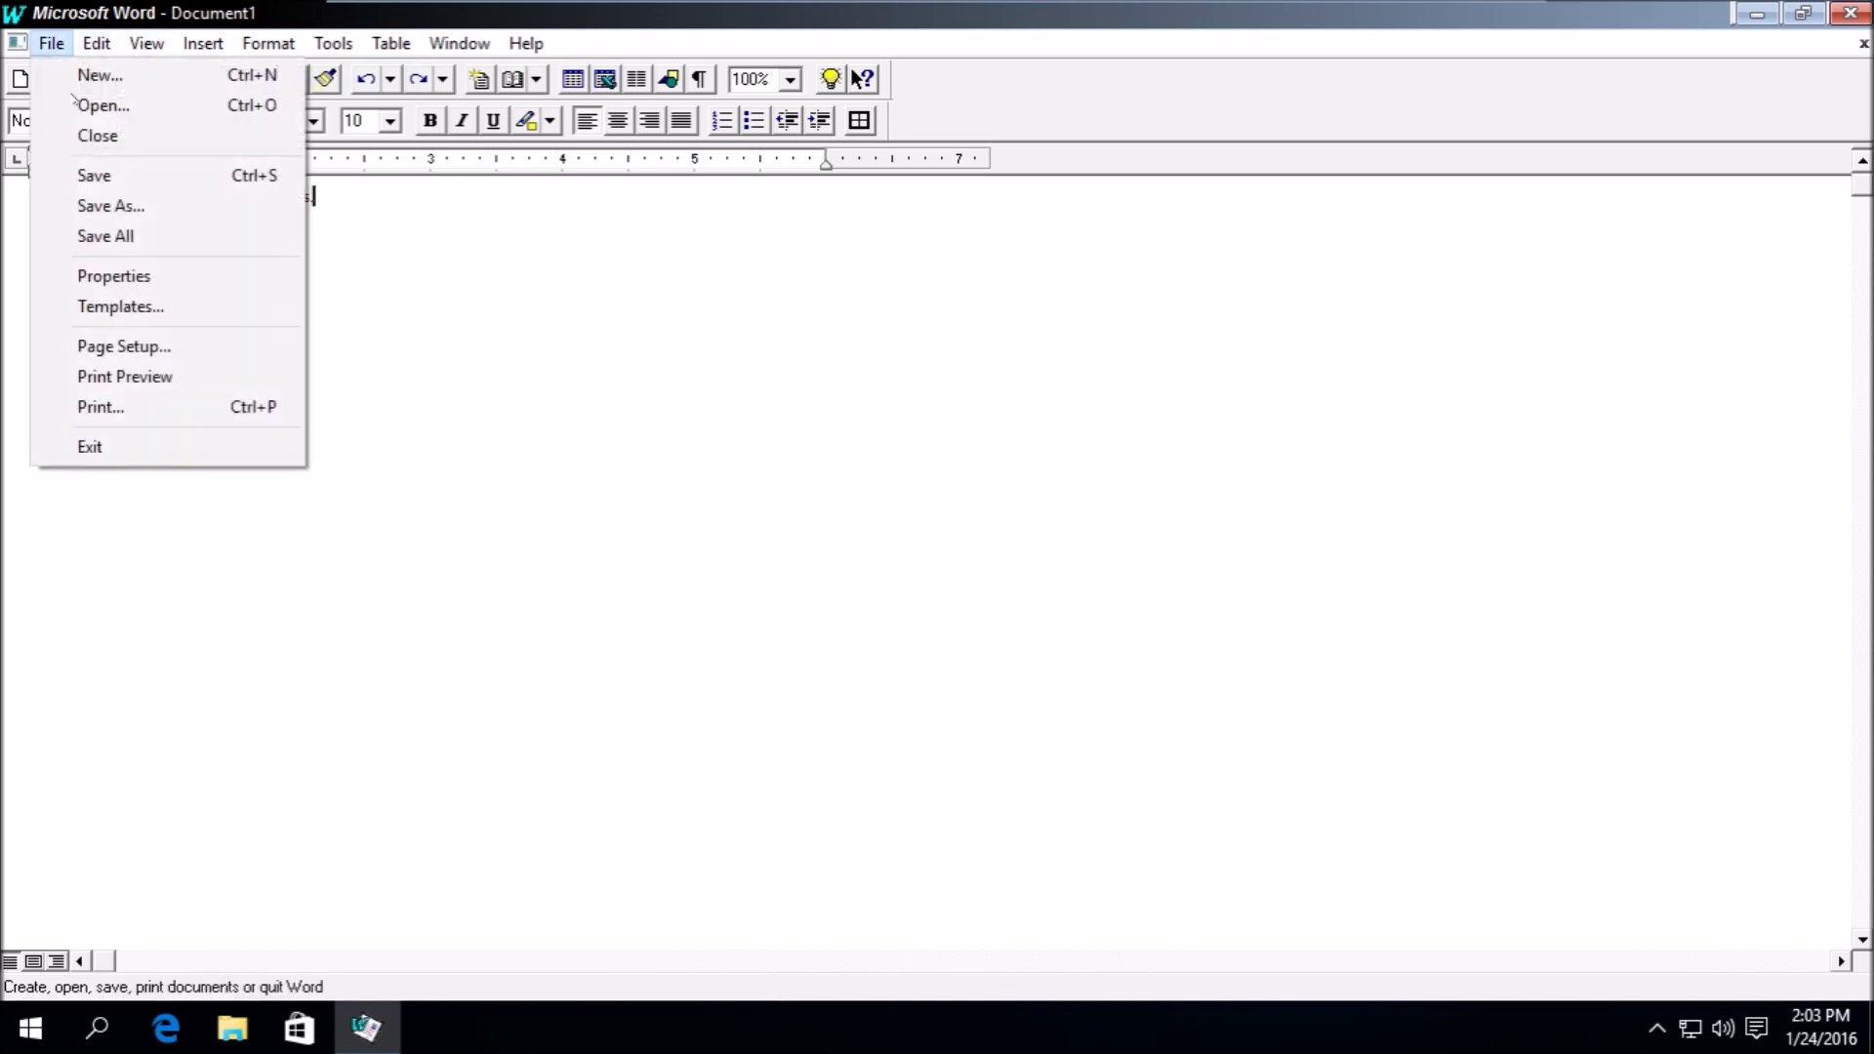
click(157, 205)
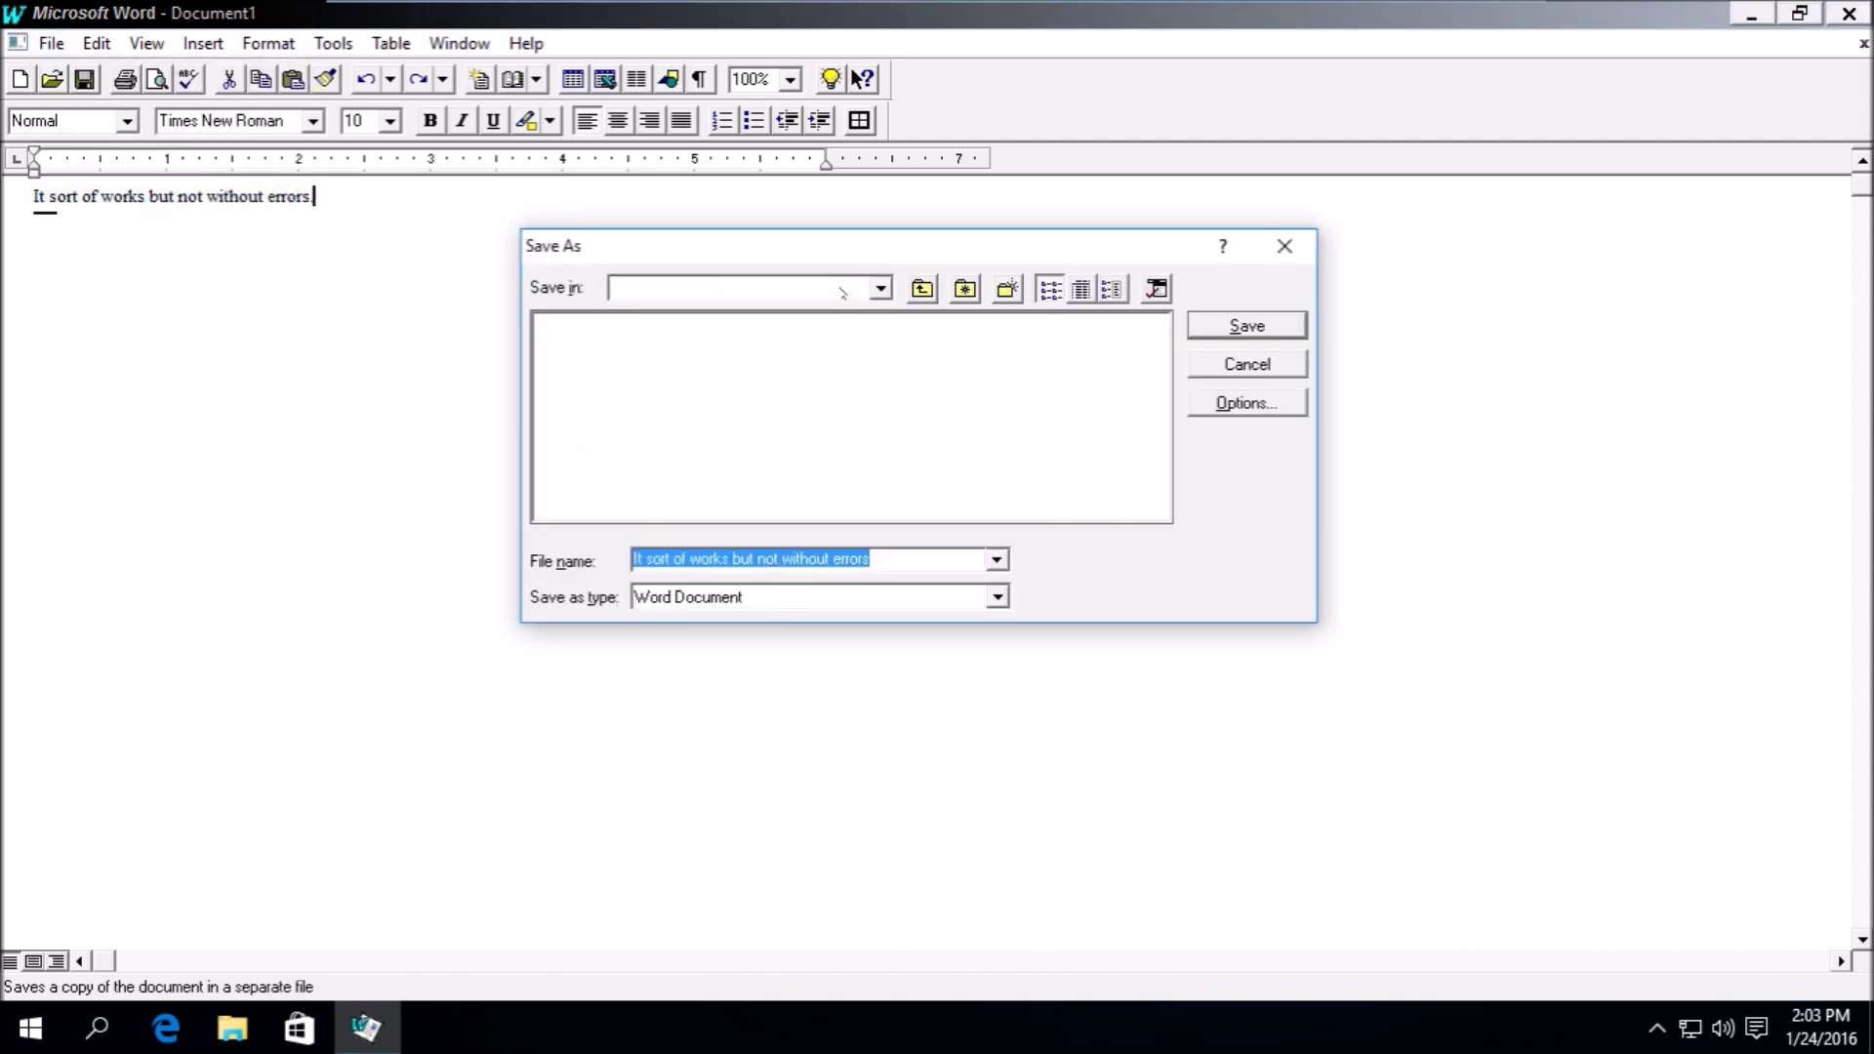
key(alt+i)
key(alt+Down)
key(Escape)
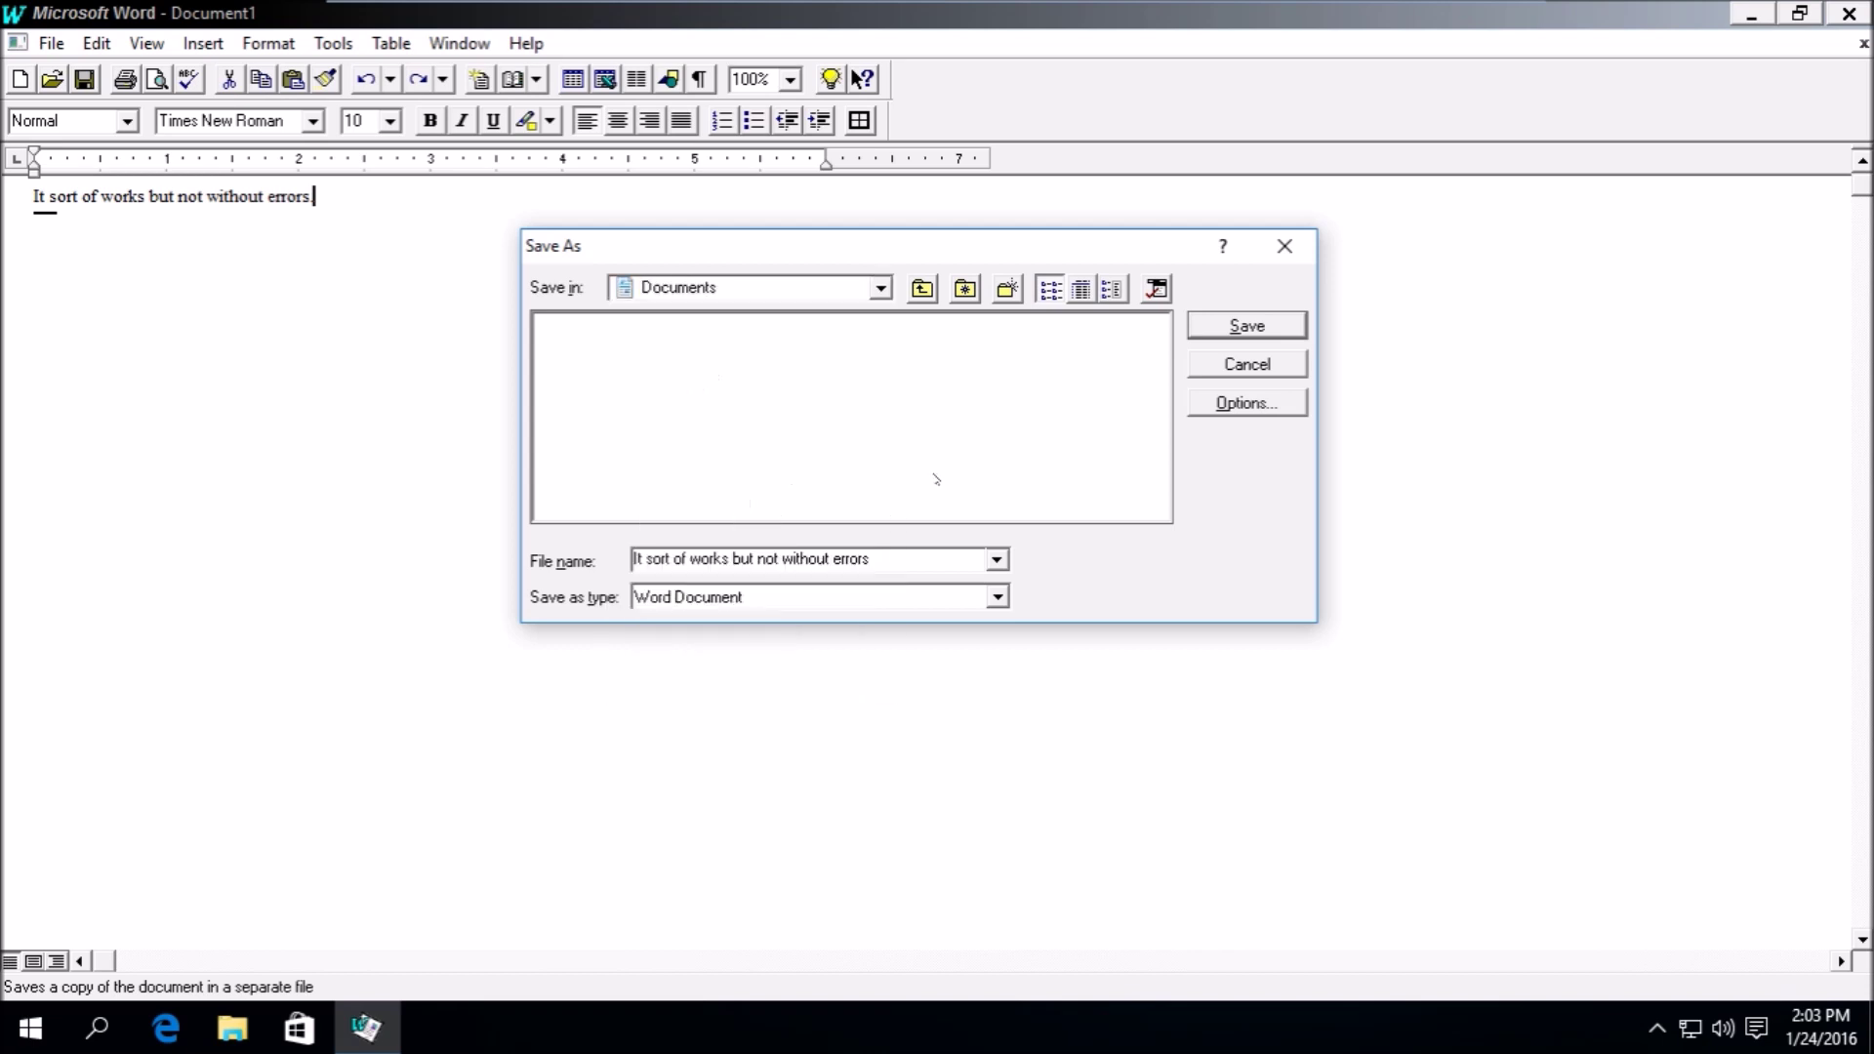
- Name the file "doc", keep the Word Document file type, and save it
key(ctrl+shift+Left)
key(BackSpace)
key(BackSpace)
key(BackSpace)
key(BackSpace)
key(BackSpace)
key(BackSpace)
key(BackSpace)
key(BackSpace)
key(BackSpace)
key(BackSpace)
key(BackSpace)
key(BackSpace)
key(BackSpace)
key(BackSpace)
key(BackSpace)
key(BackSpace)
key(BackSpace)
key(BackSpace)
key(BackSpace)
key(BackSpace)
text(doc)
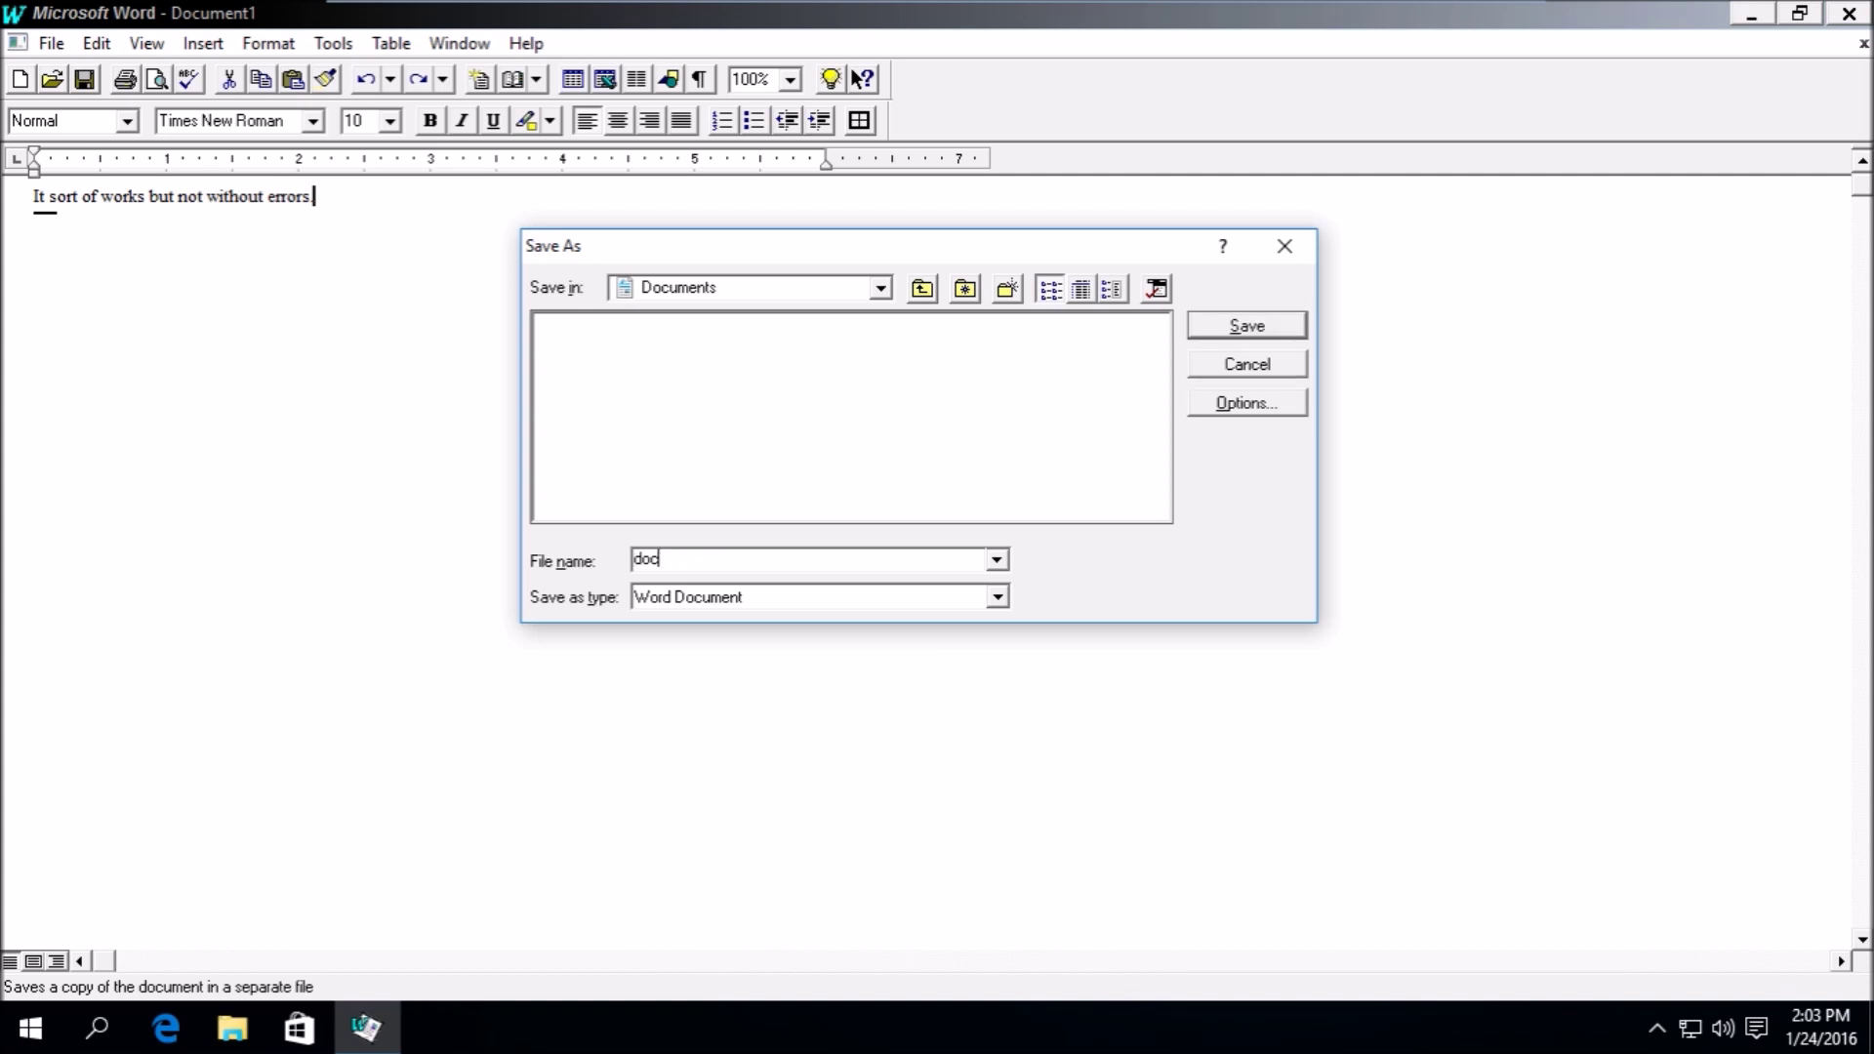
click(972, 601)
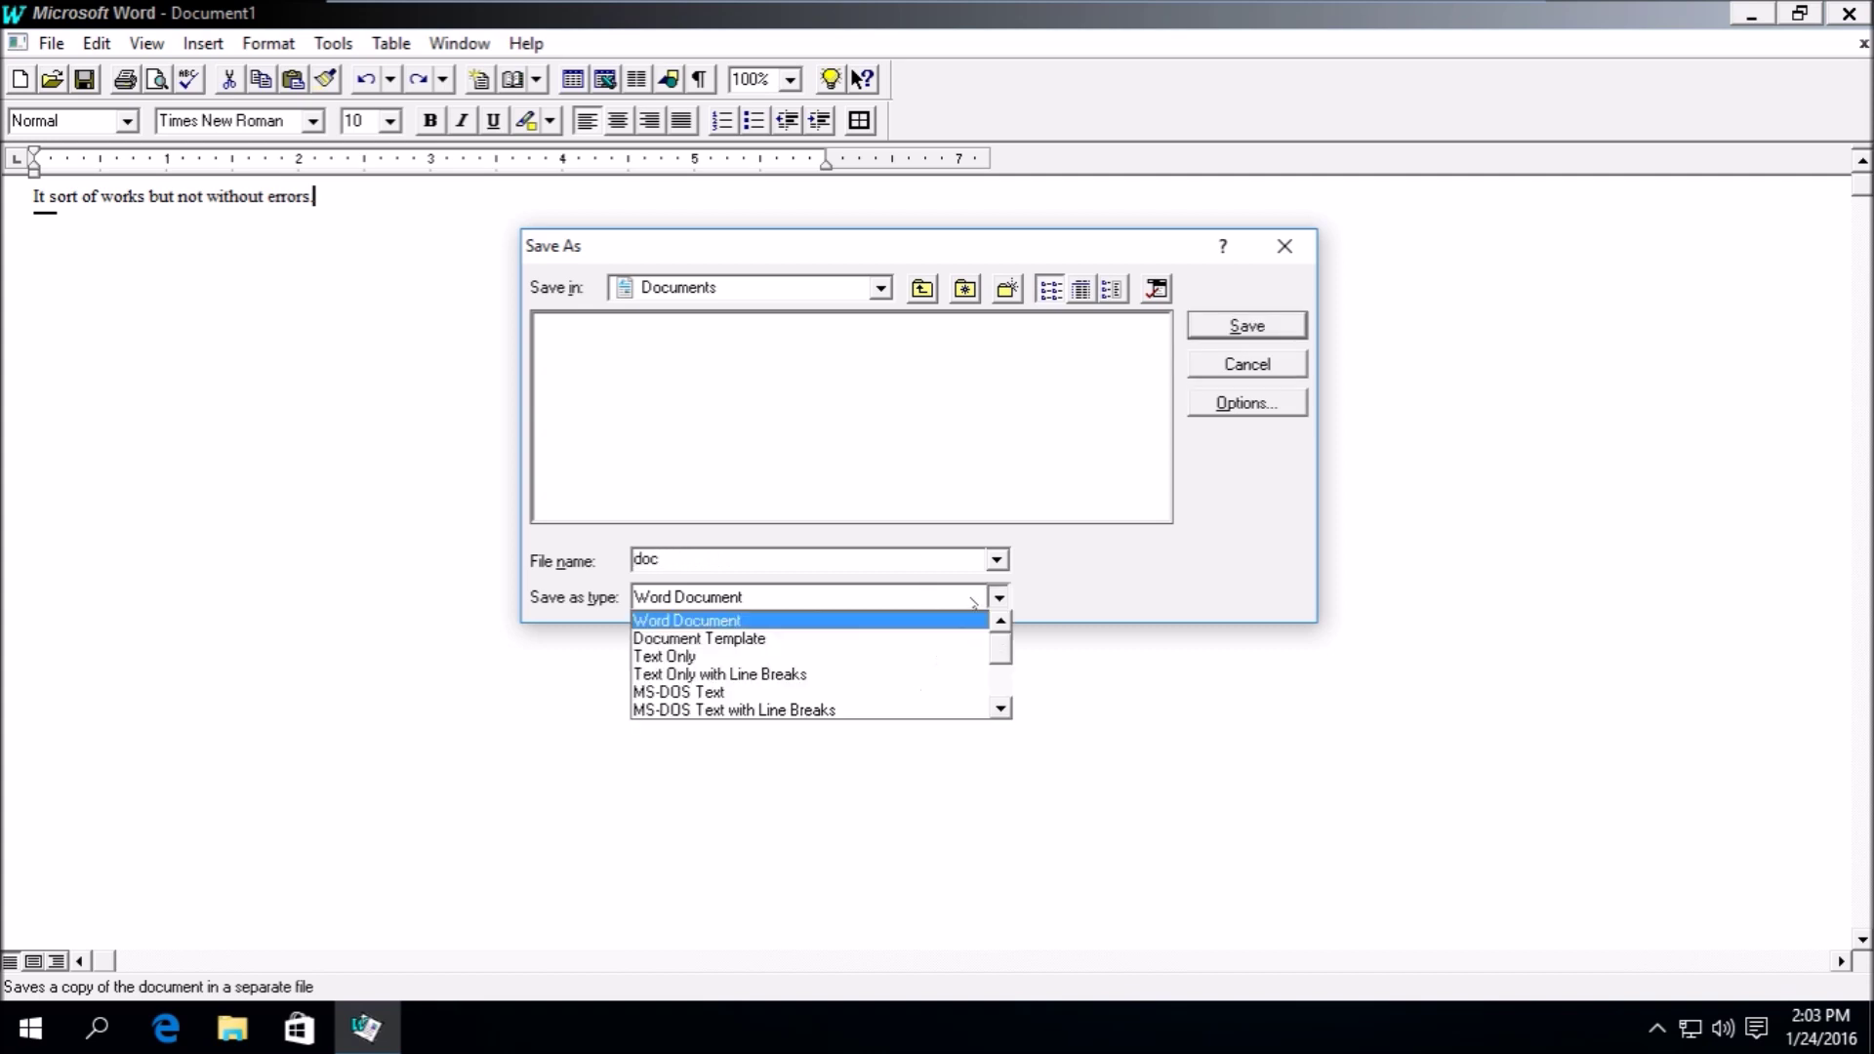
click(973, 602)
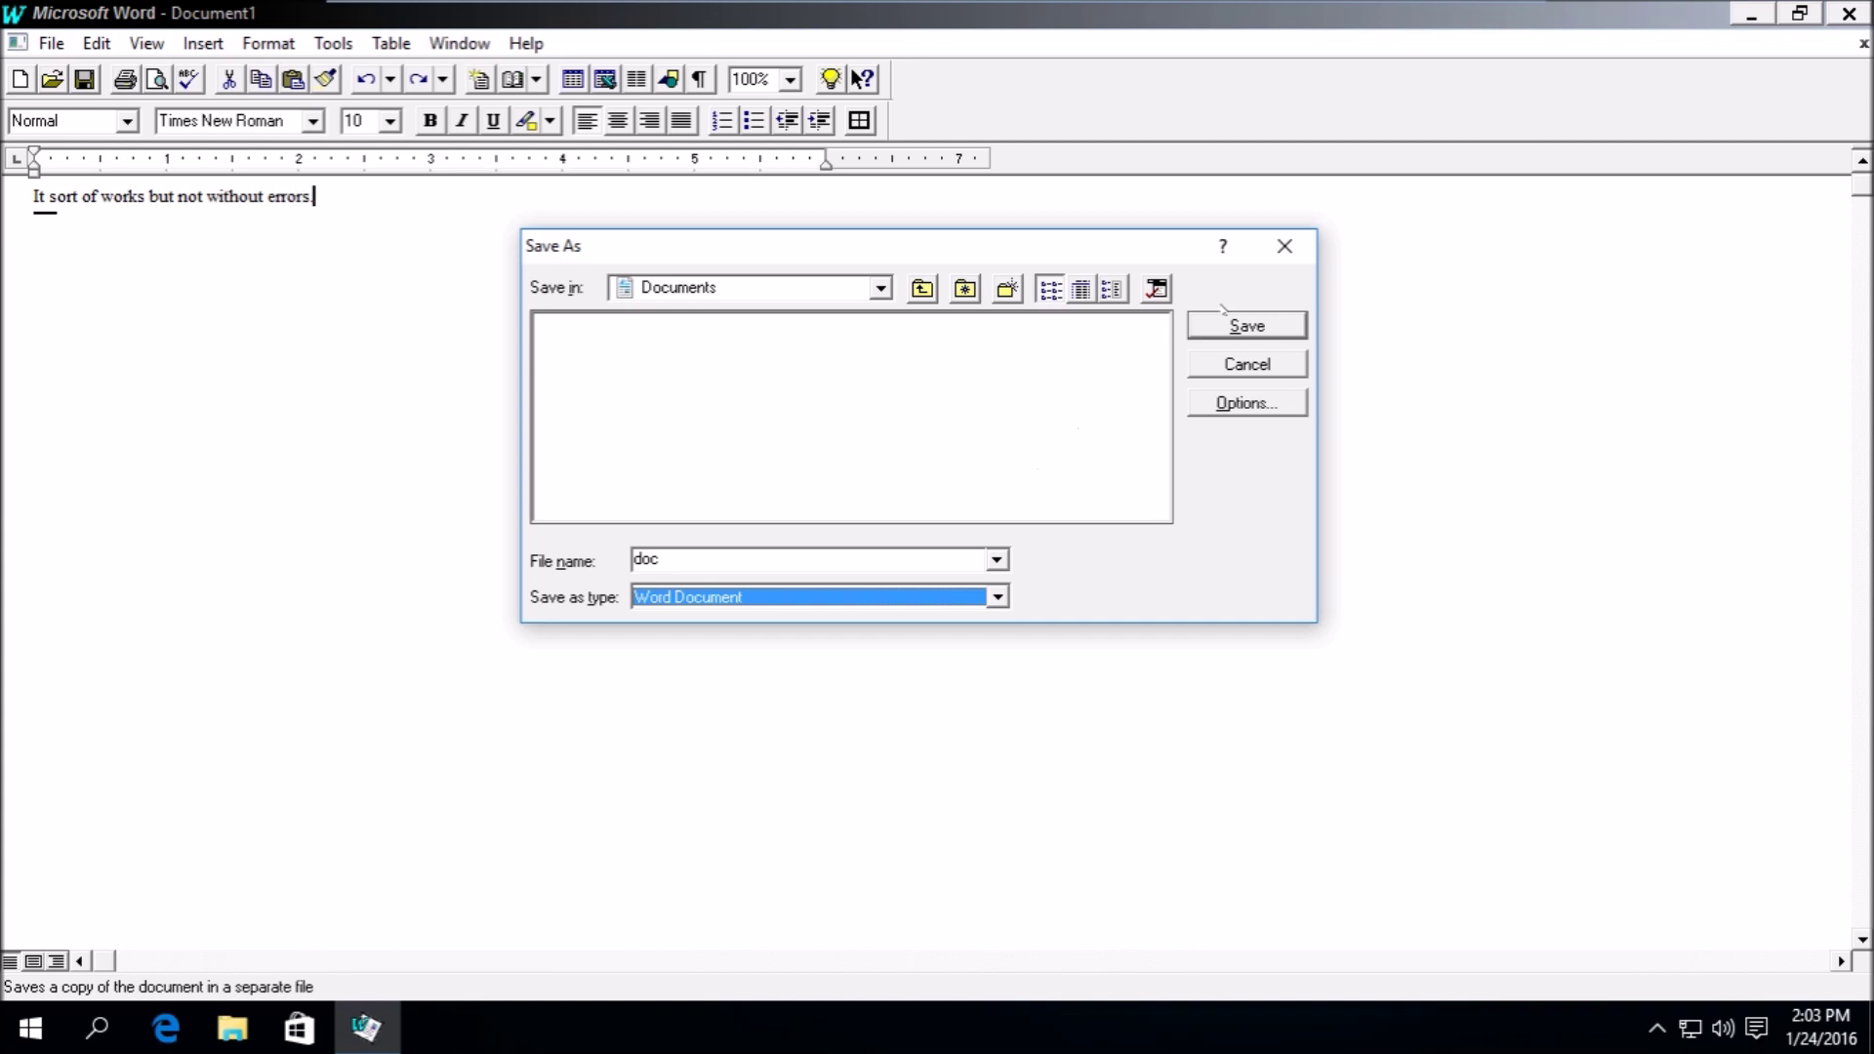
click(1226, 324)
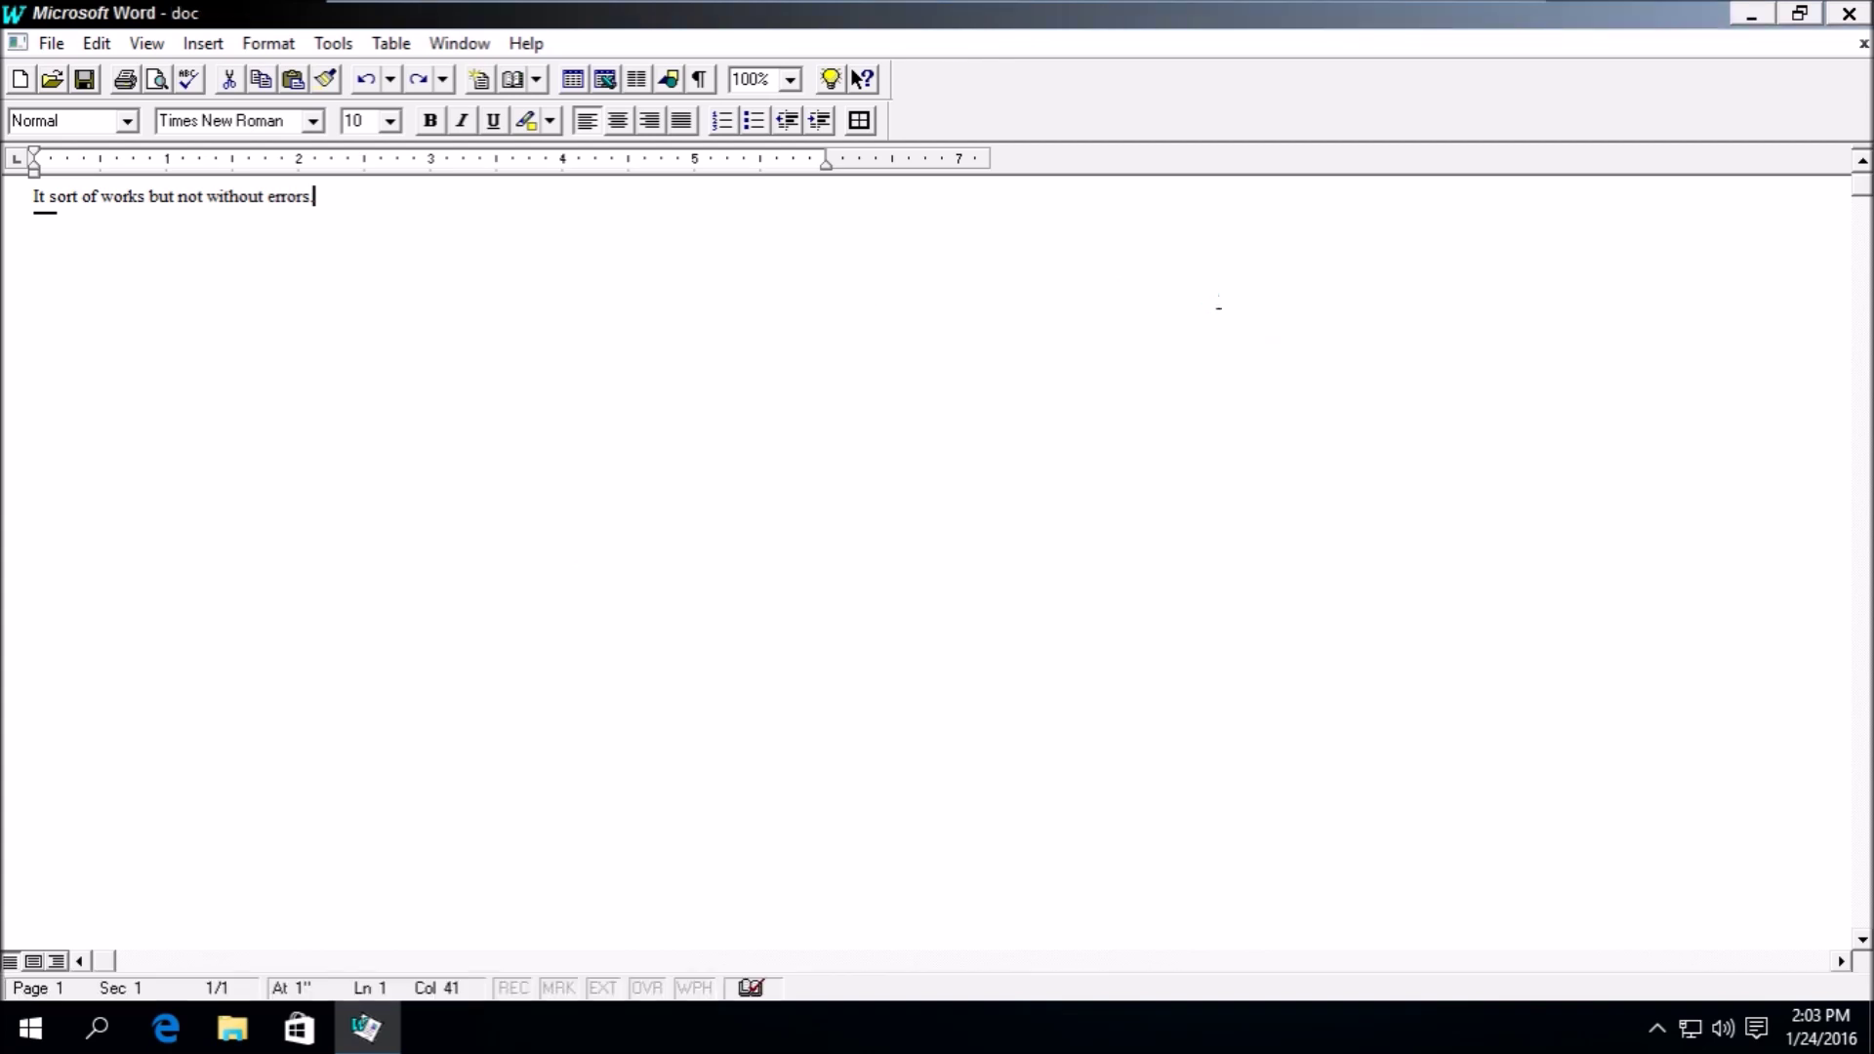
- Close Word and open the Documents folder in File Explorer to check the saved file
click(1849, 13)
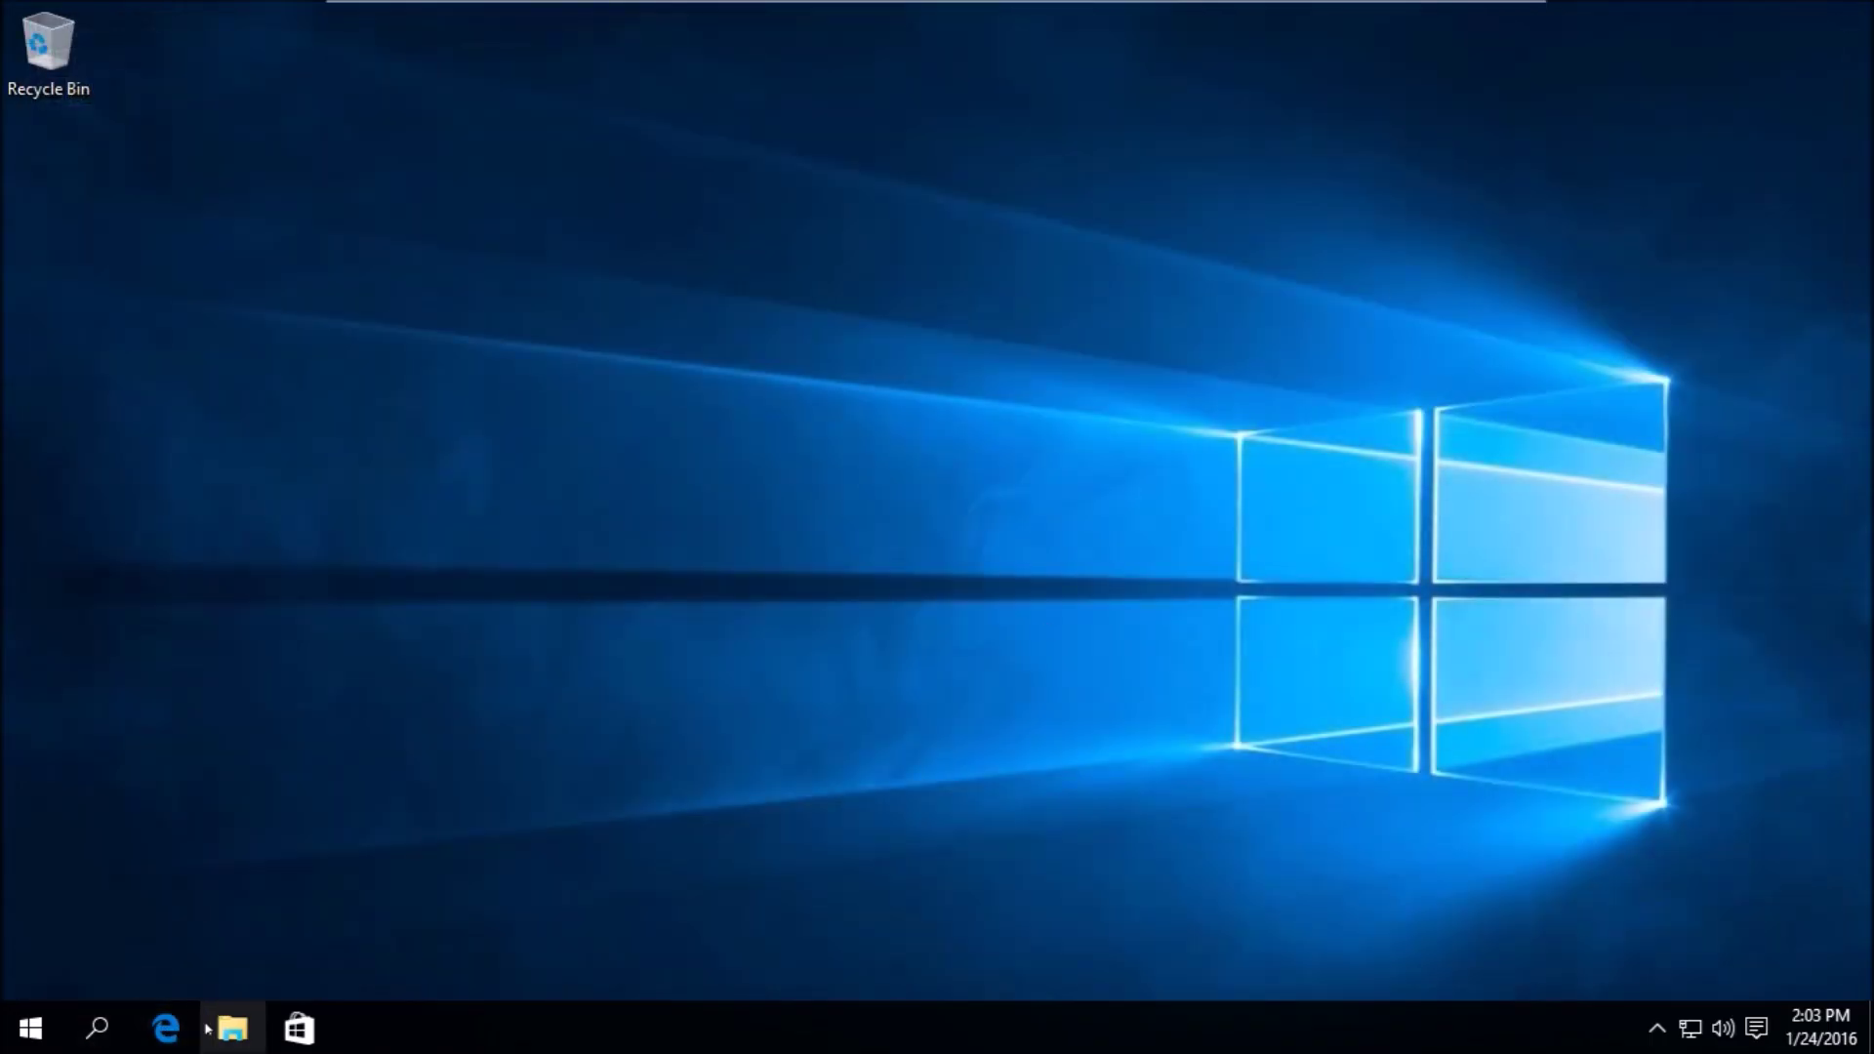
click(227, 1029)
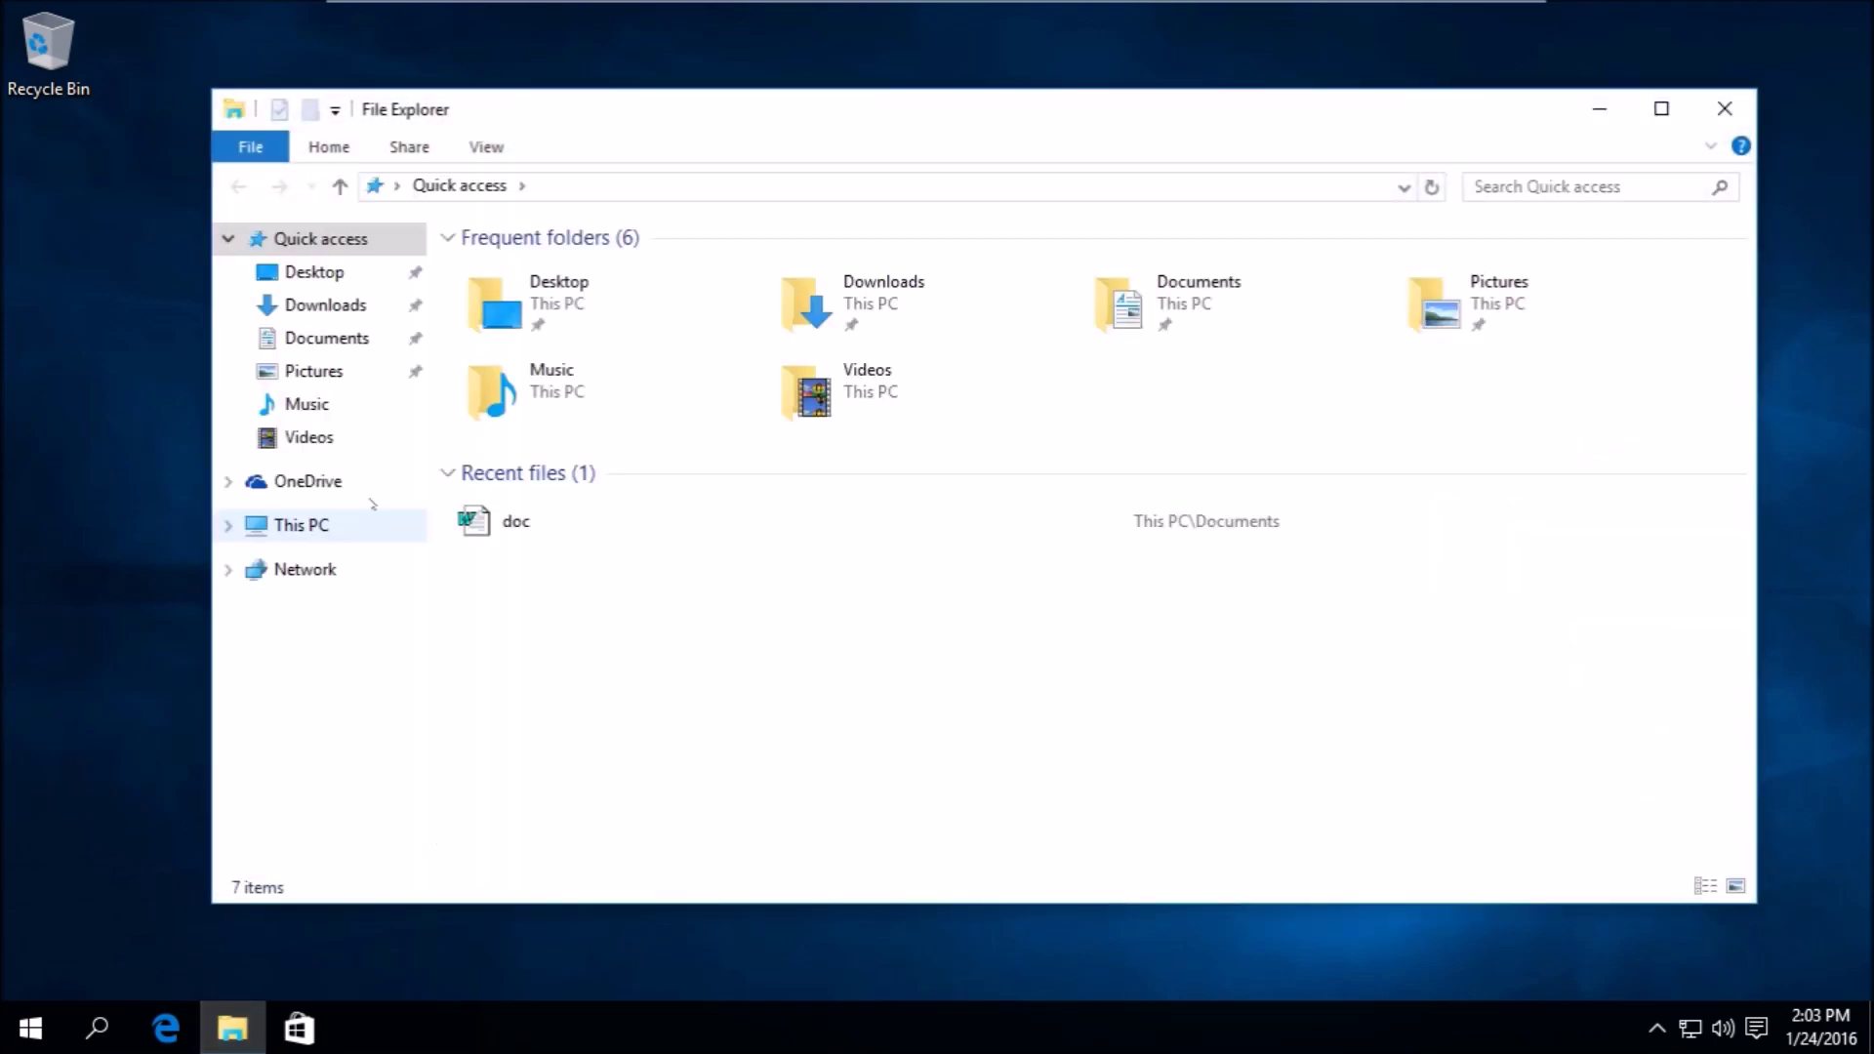
click(360, 337)
- Open Windows search, decline Cortana's offer of help, and confirm the refusal
click(97, 1028)
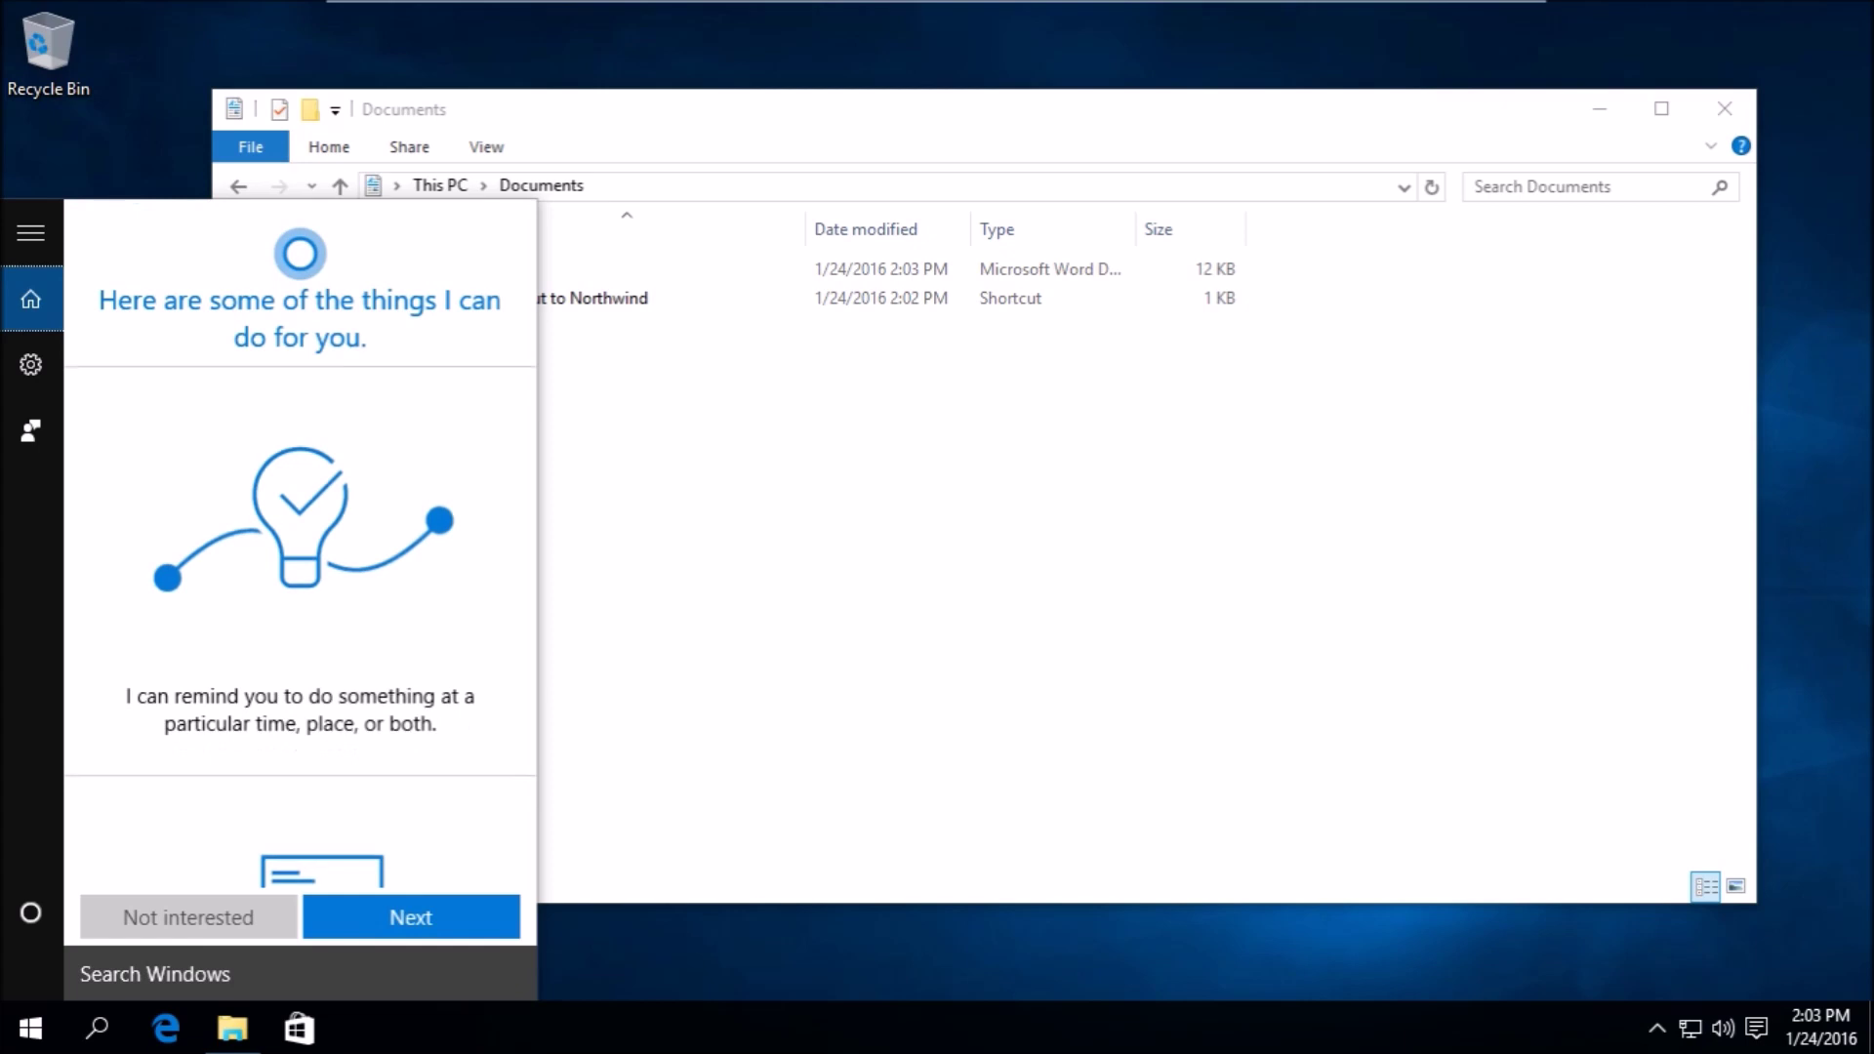
click(178, 927)
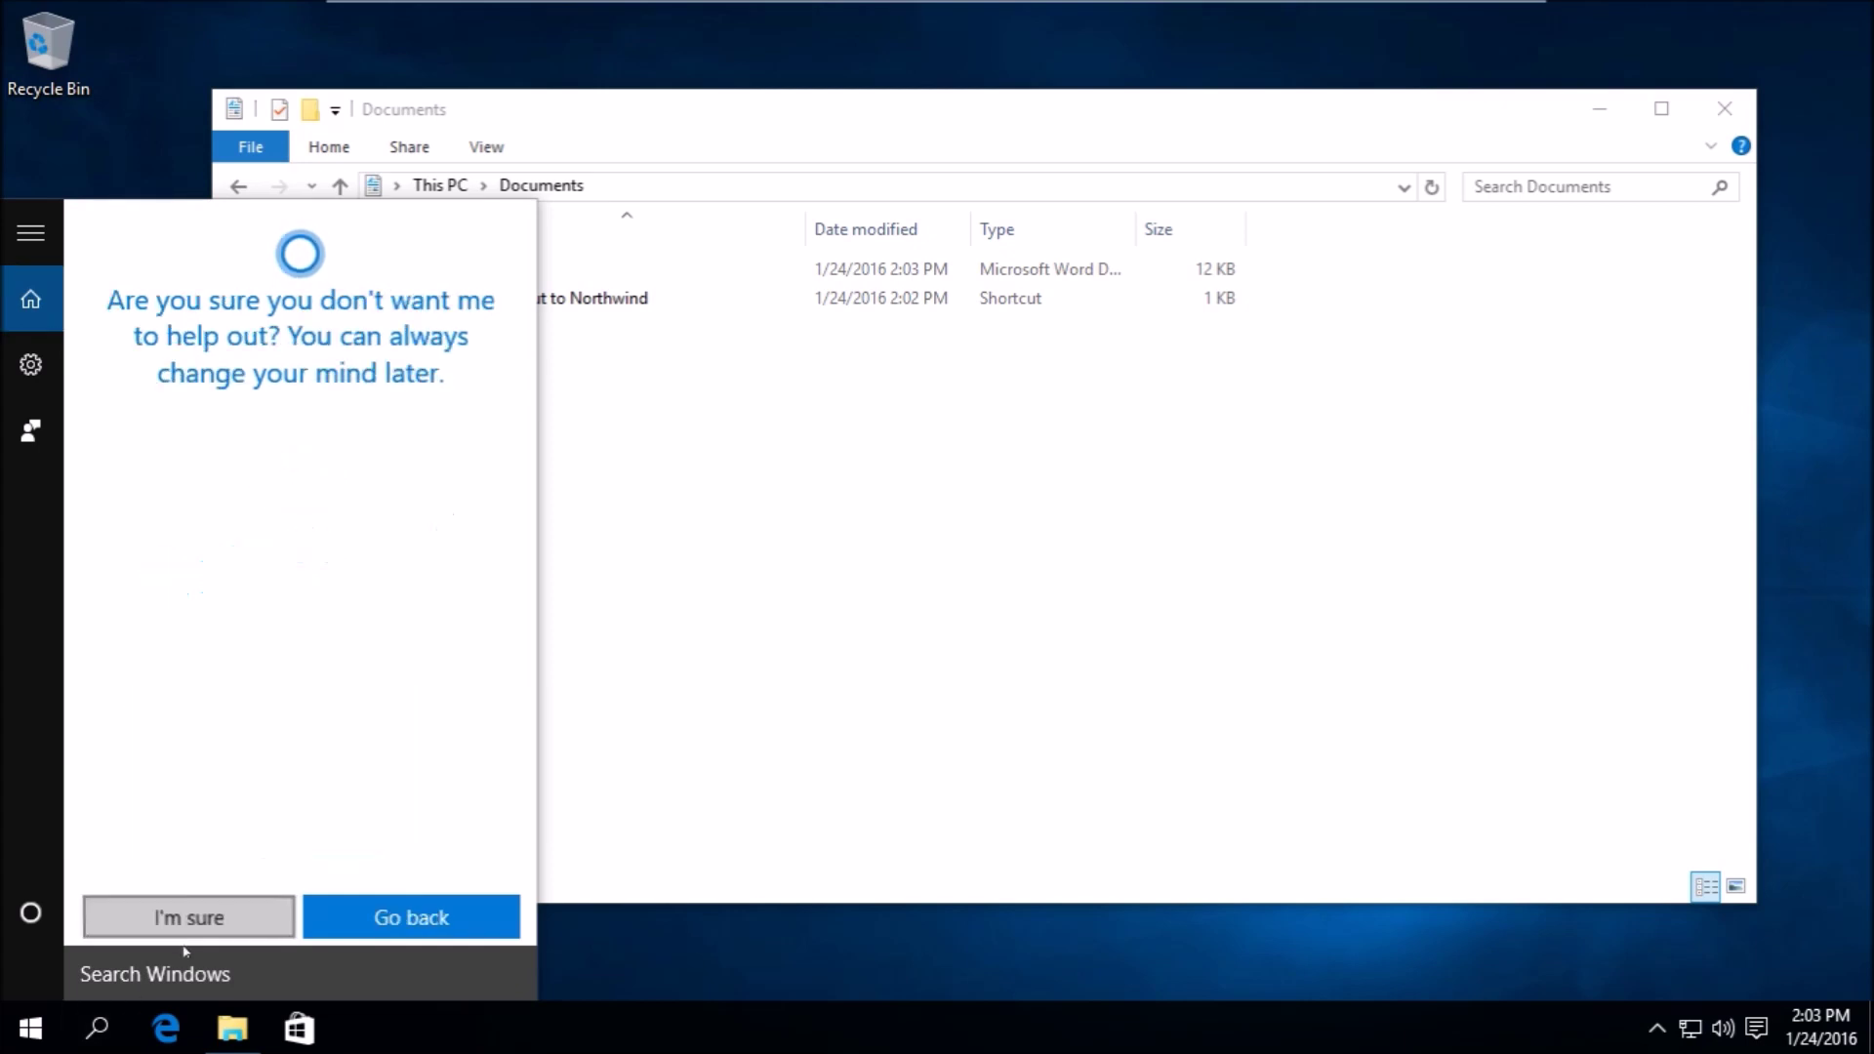
click(216, 929)
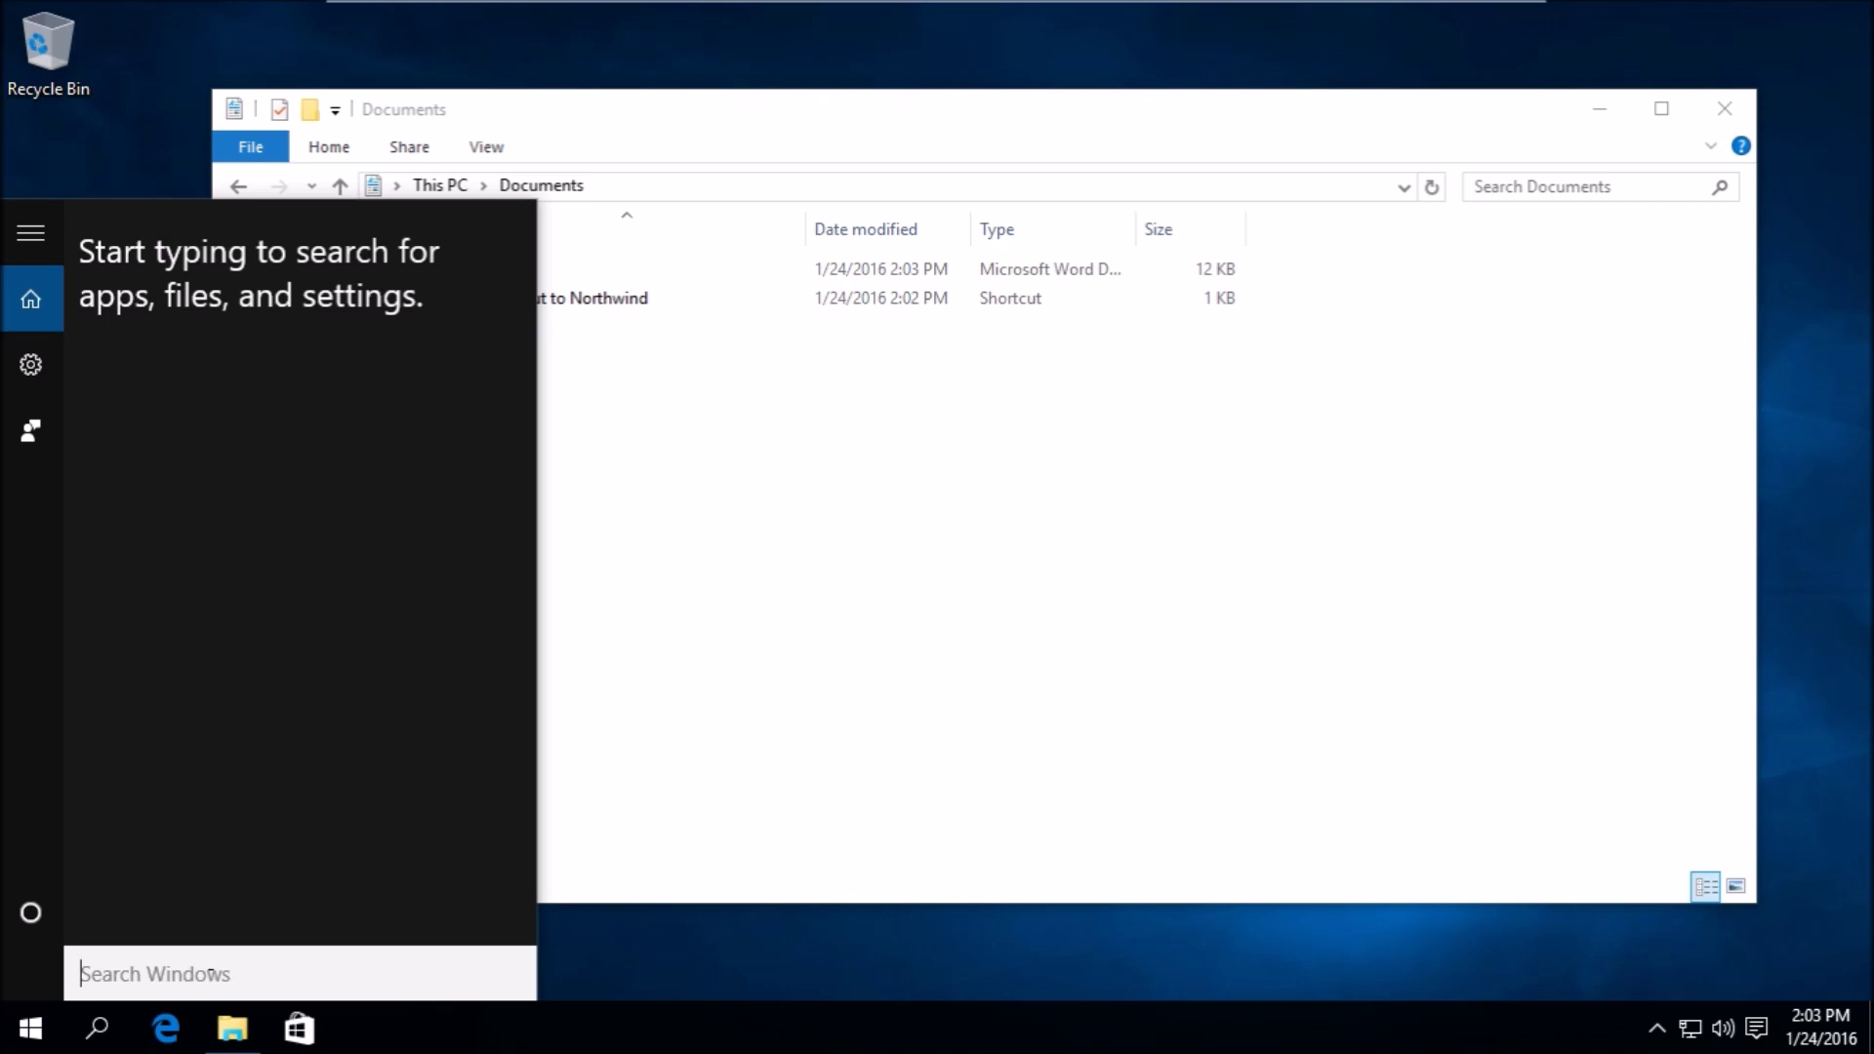
- Search Windows for "off" and for "microsoft" to look for the installed Office programs, and clear the search text
text(off)
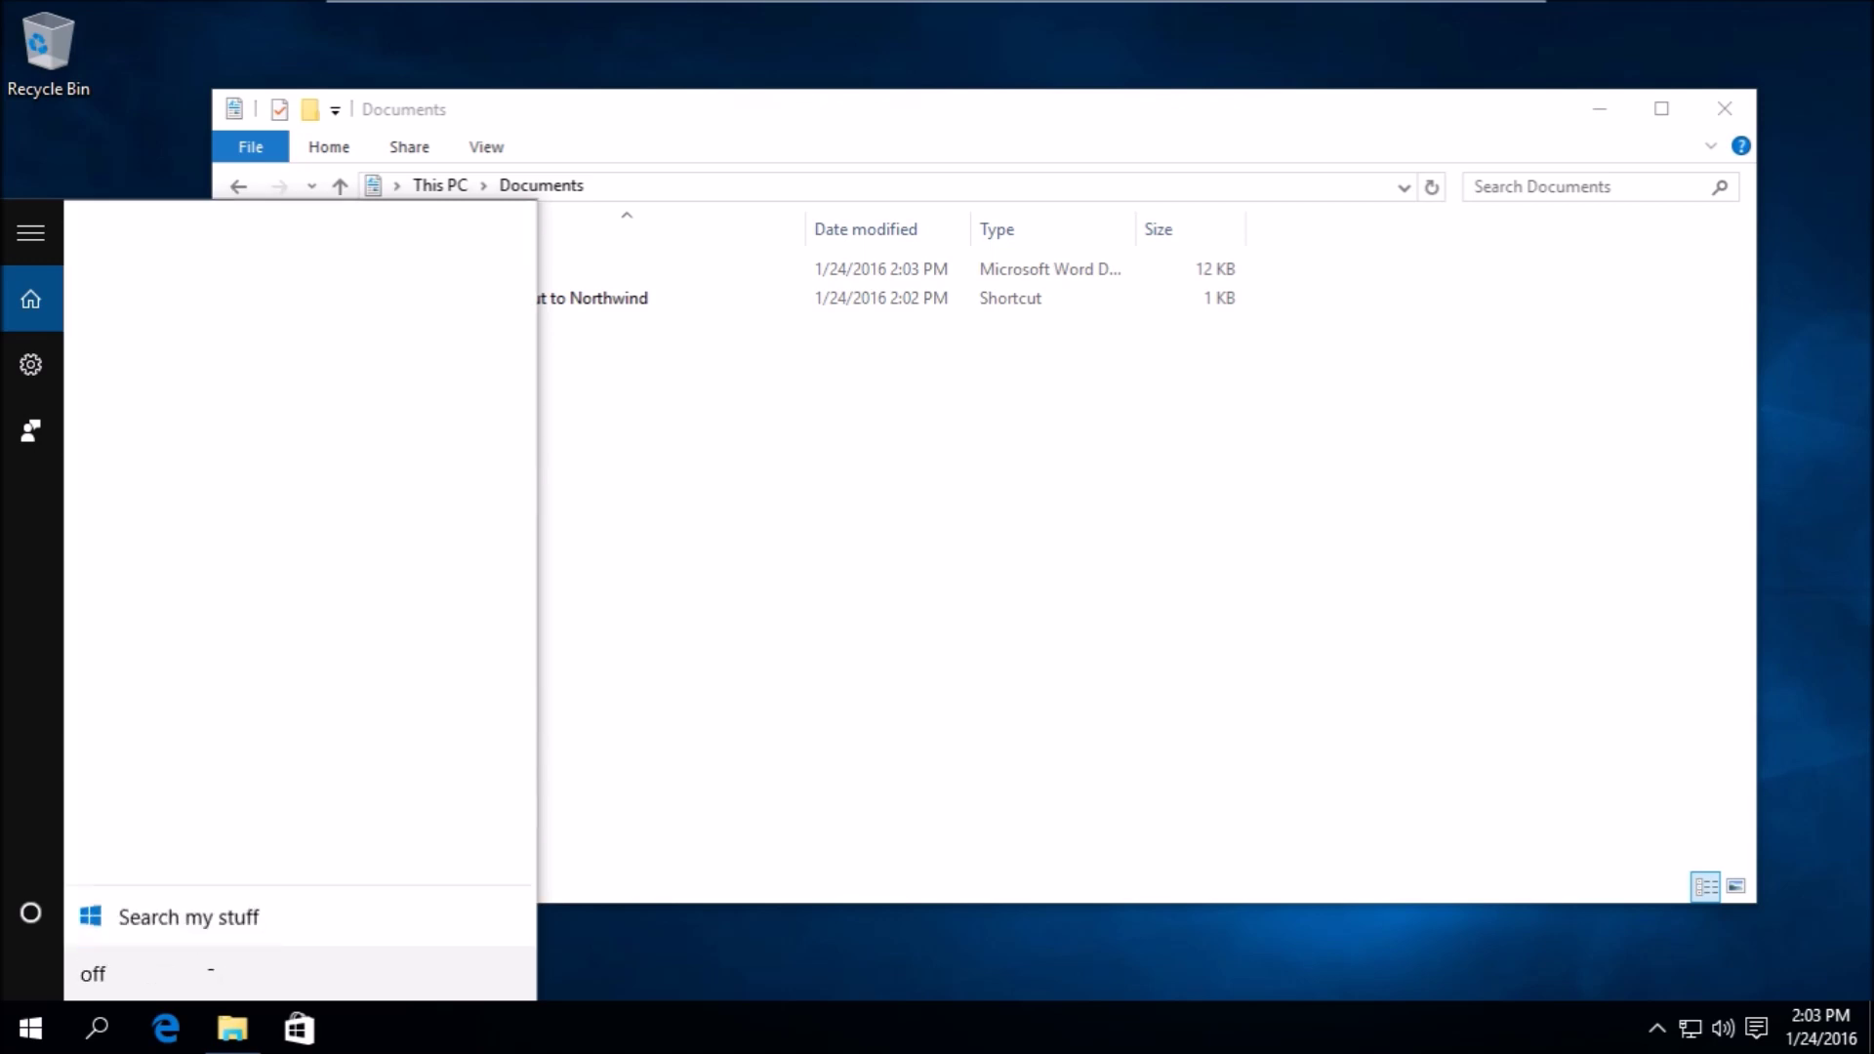
key(BackSpace)
key(BackSpace)
key(BackSpace)
text(microsoft)
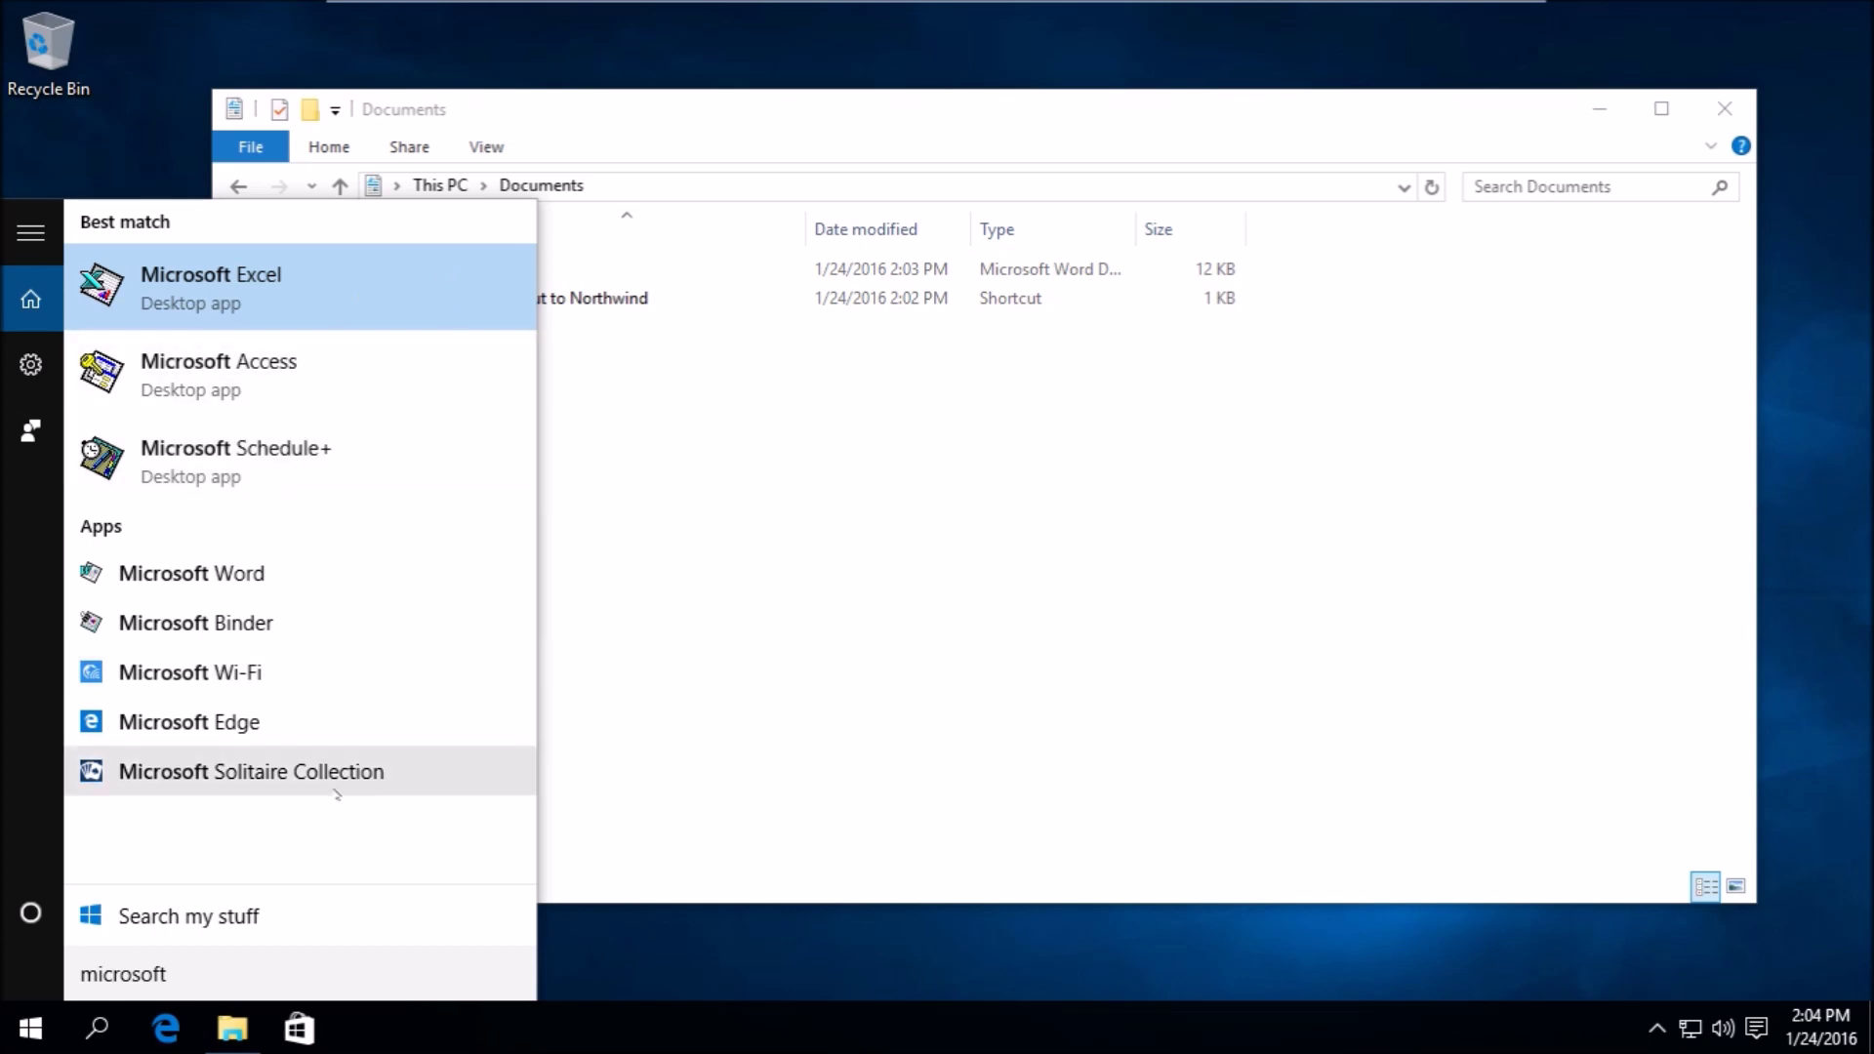
key(BackSpace)
key(BackSpace)
key(BackSpace)
key(BackSpace)
key(BackSpace)
key(BackSpace)
key(BackSpace)
key(BackSpace)
key(BackSpace)
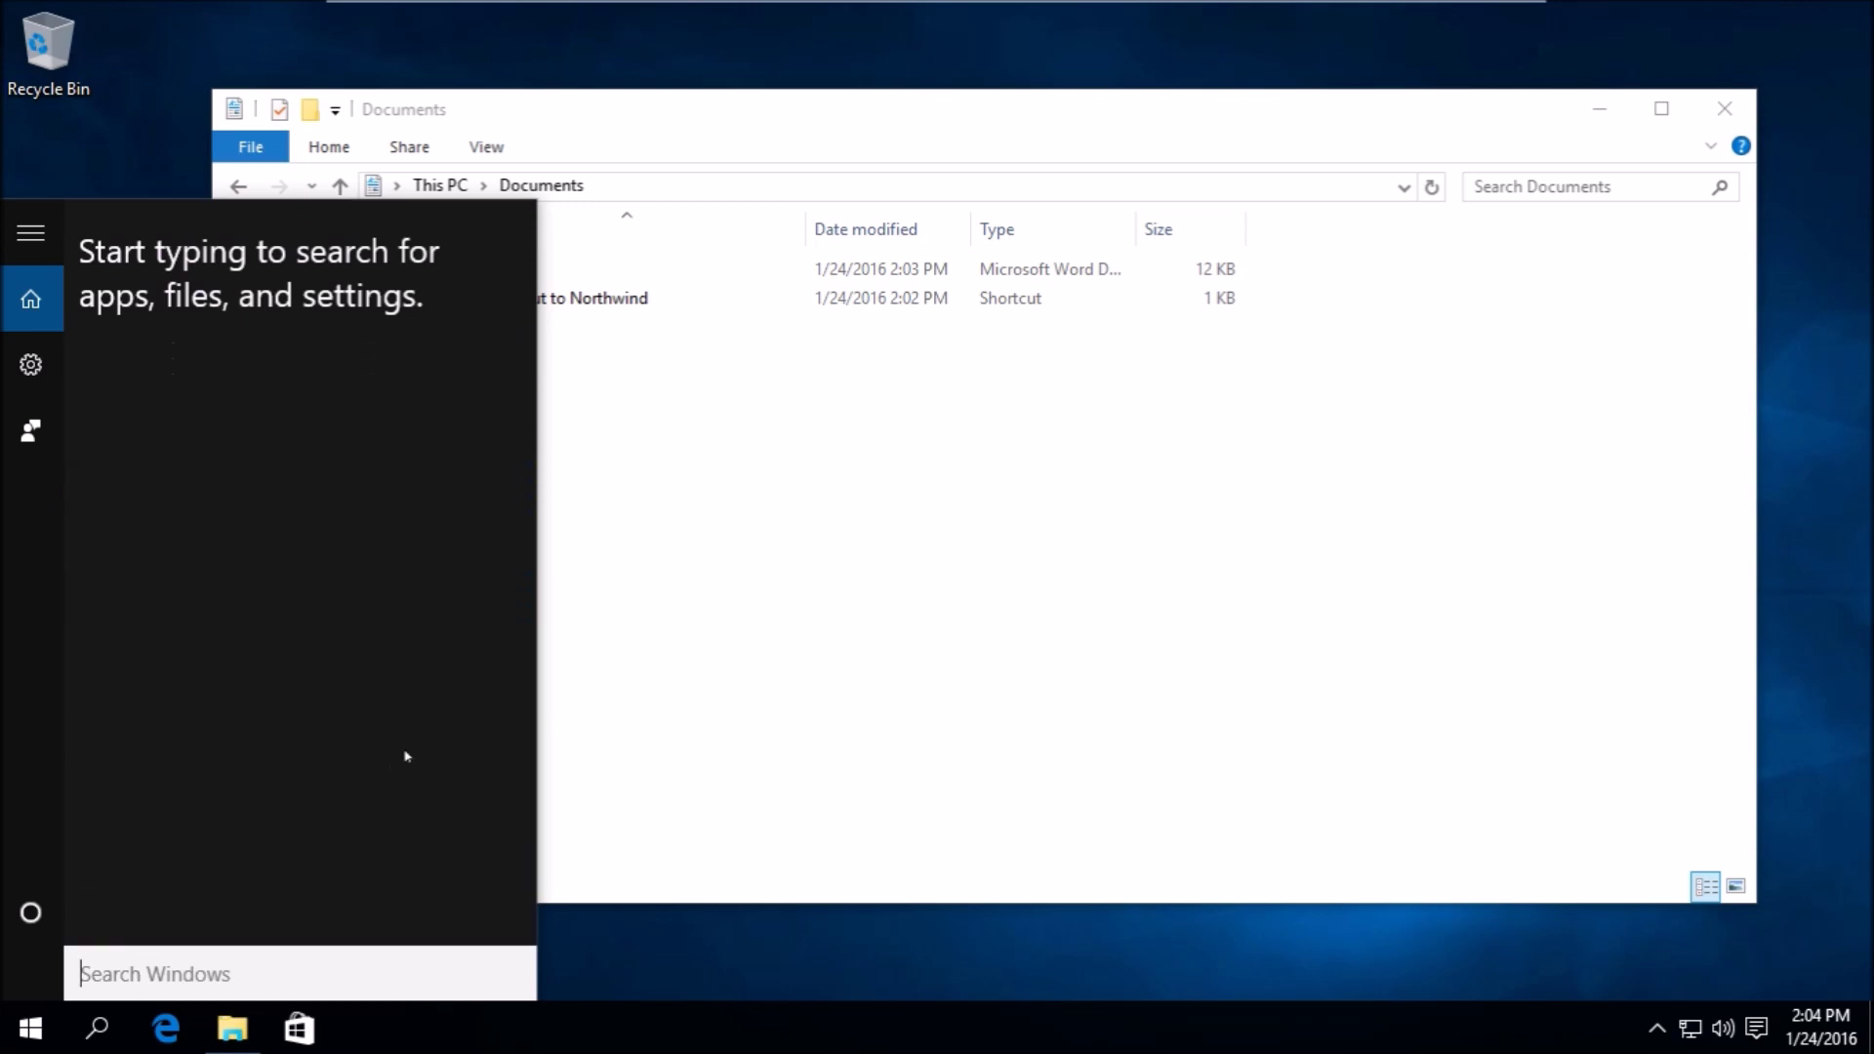